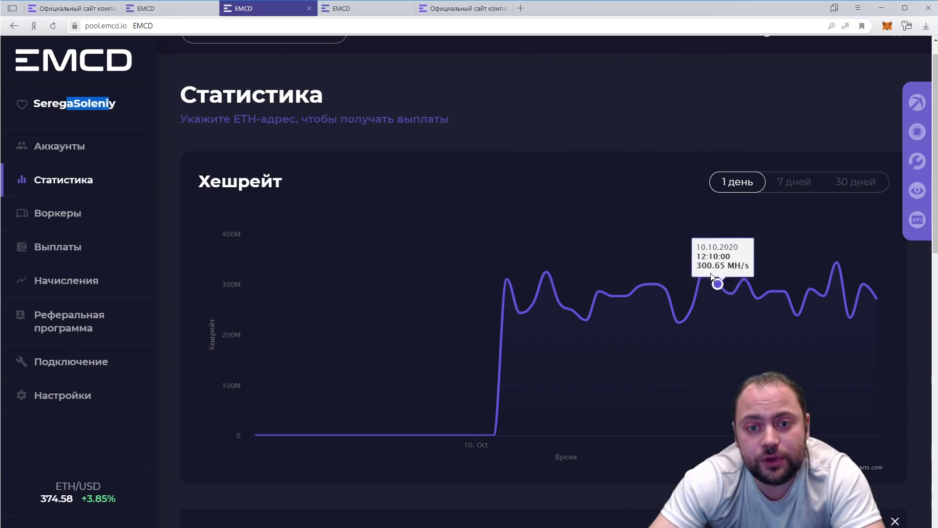
Review the Litecoin account statistics on the EMCD pool and the group information of the emcd mining pool (ru) chat in Telegram.
{"action": "left_click", "coordinate": [344, 8]}
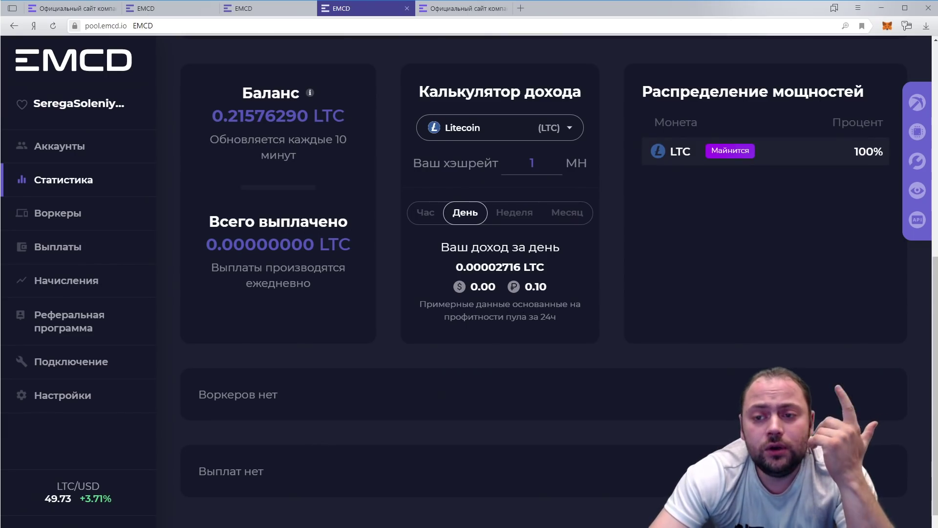
{"action": "key", "text": "alt+Tab"}
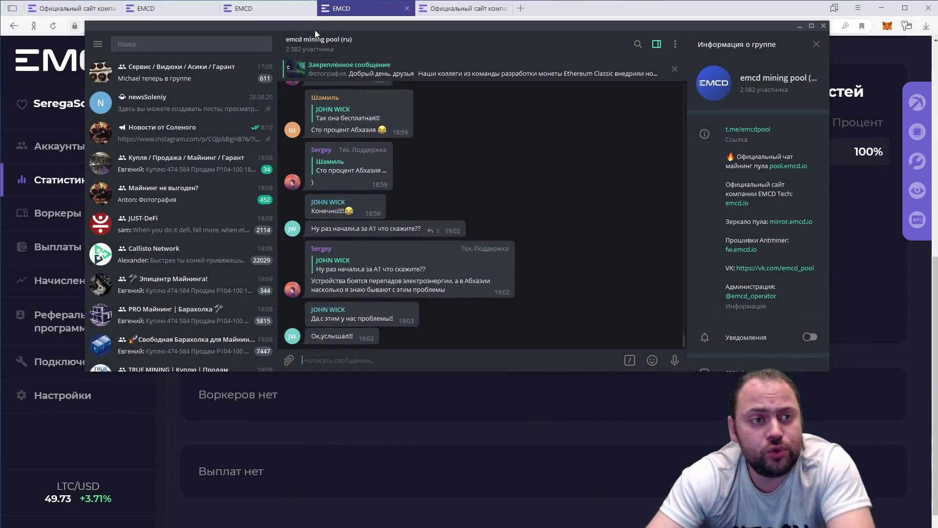
{"action": "left_click", "coordinate": [318, 47]}
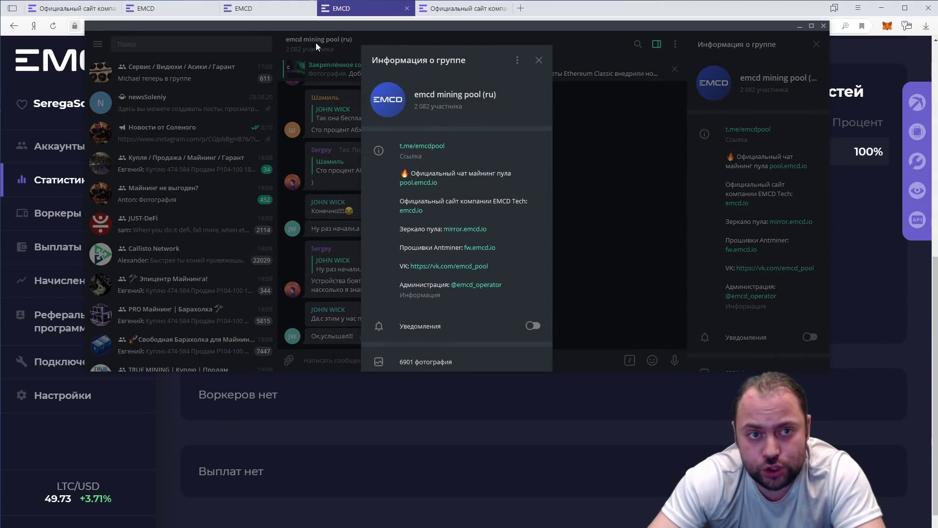
{"action": "left_click", "coordinate": [599, 204]}
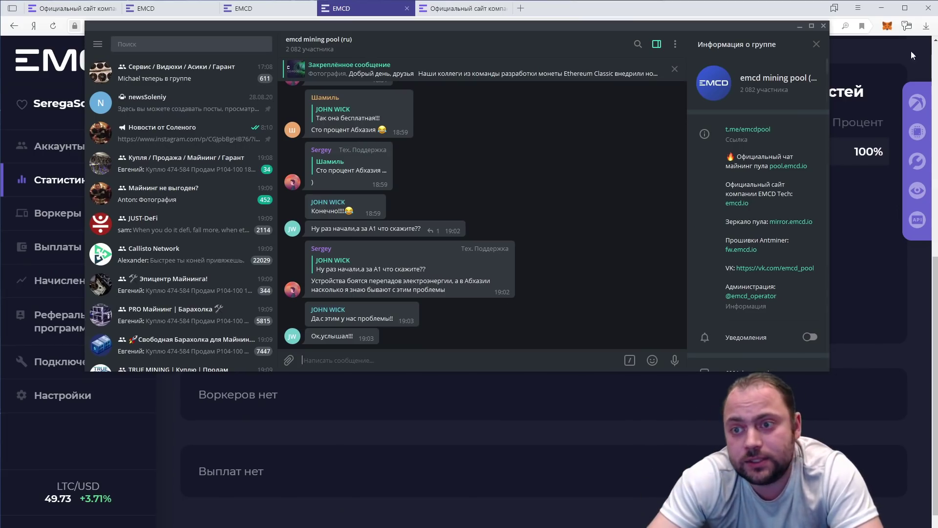
{"action": "left_click", "coordinate": [799, 26]}
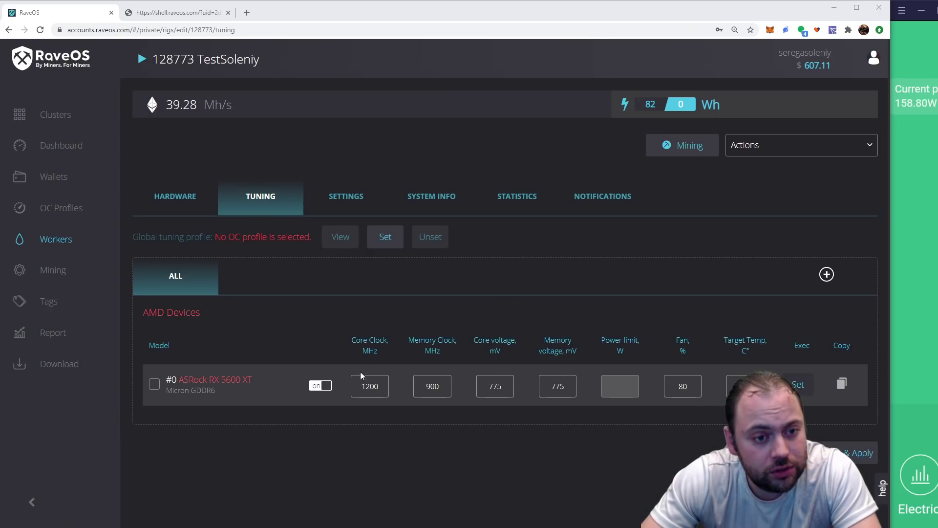
Review the RX 5600 XT's voltages and memory clock in the TestSoleniy worker's tuning, and check the miner console output.
{"action": "double_click", "coordinate": [508, 386]}
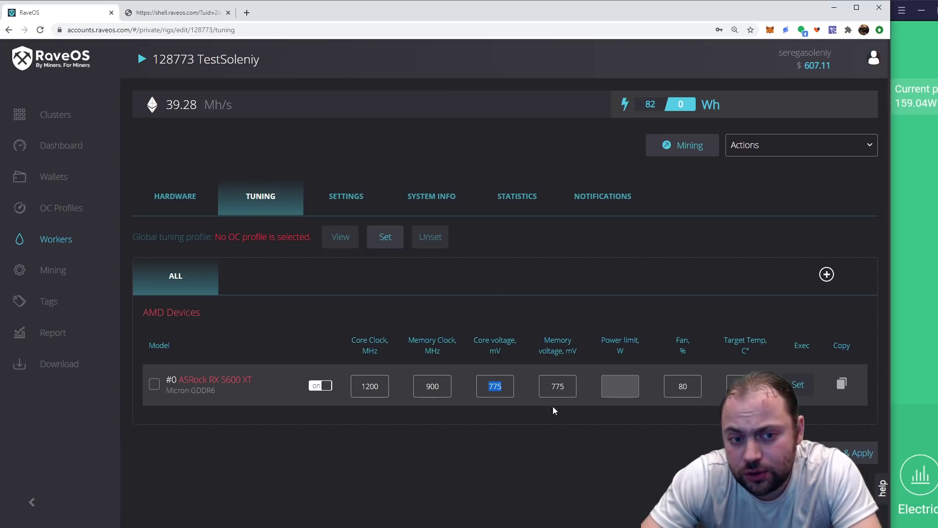
{"action": "double_click", "coordinate": [559, 385]}
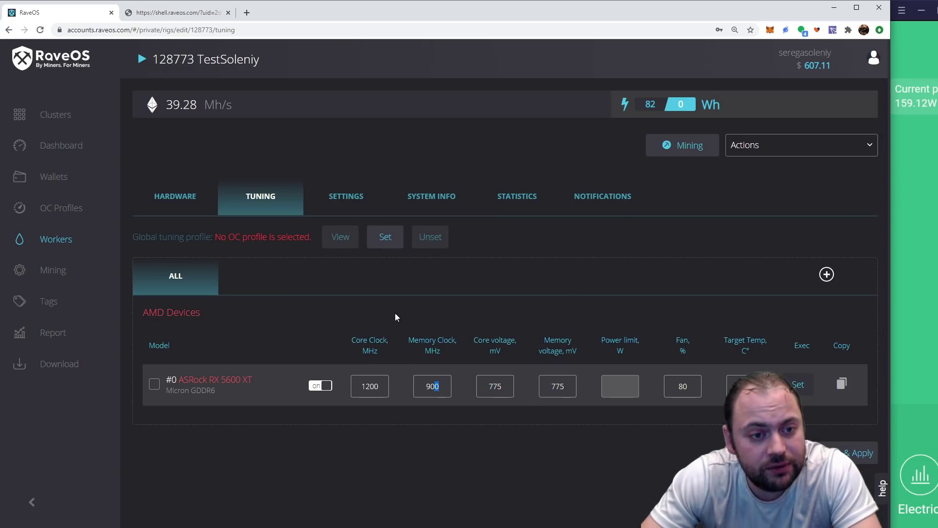
{"action": "key", "text": "ctrl+Tab"}
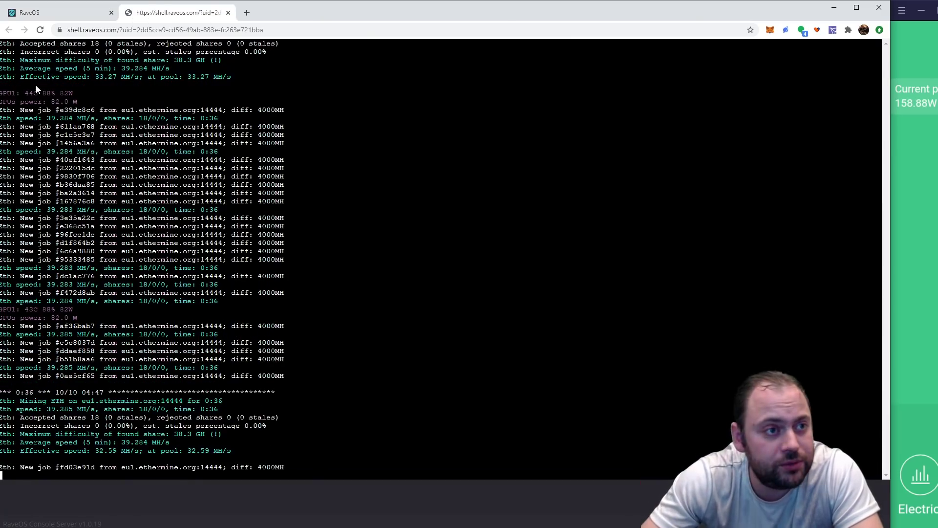
{"action": "left_click", "coordinate": [63, 16]}
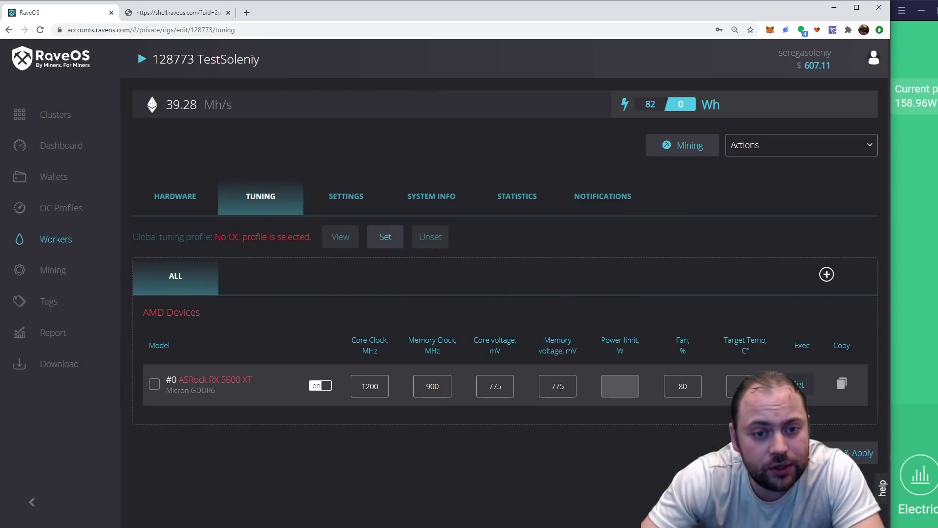
Set the RX 5600 XT's memory voltage to 800 mV and its memory clock to 930 MHz.
{"action": "key", "text": "Tab"}
{"action": "key", "text": "Tab"}
{"action": "type", "text": "800"}
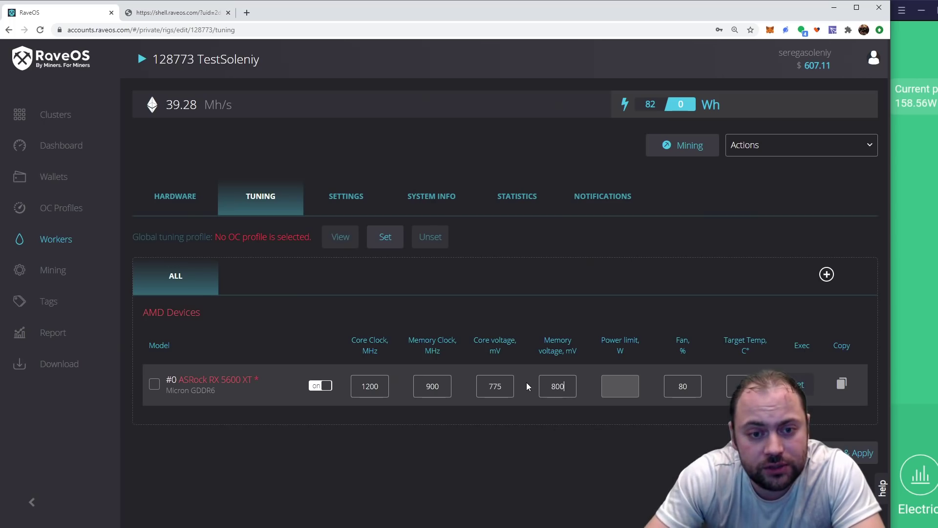
{"action": "double_click", "coordinate": [510, 387]}
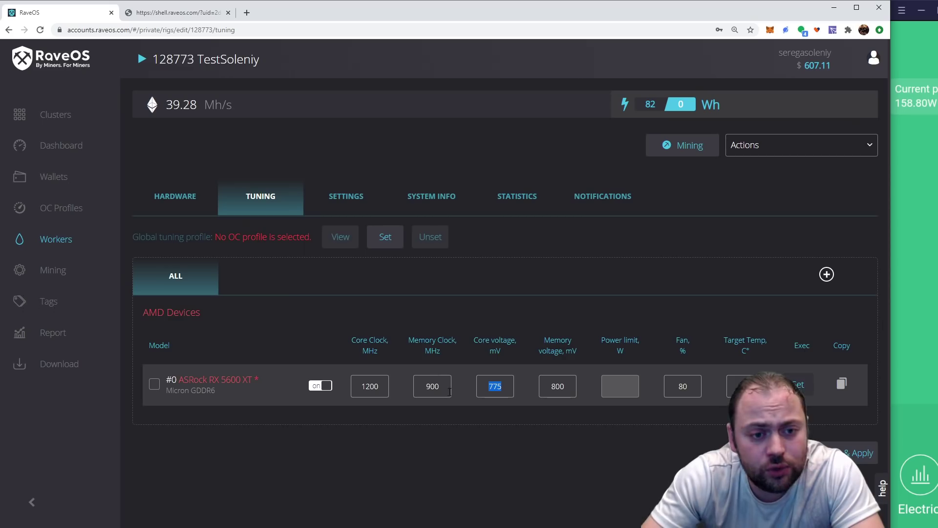
{"action": "left_click", "coordinate": [441, 390]}
{"action": "double_click", "coordinate": [440, 387]}
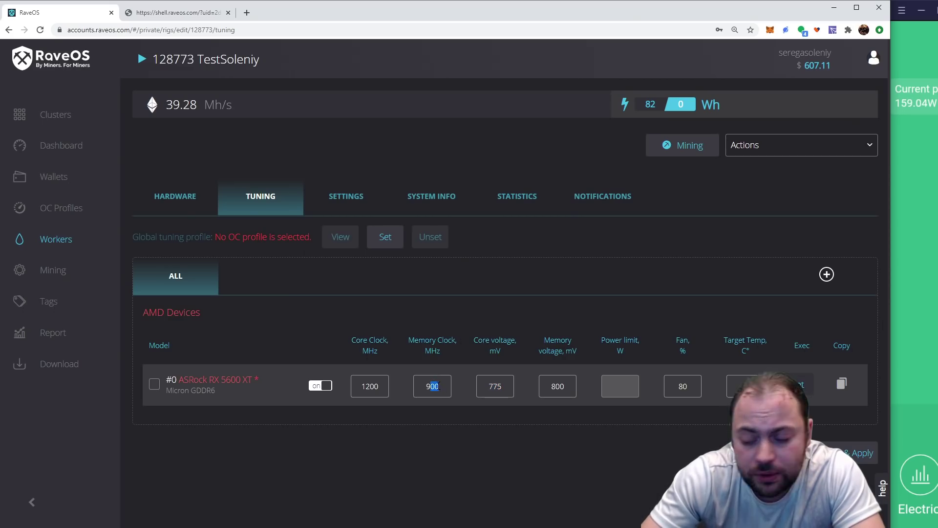
{"action": "type", "text": "930"}
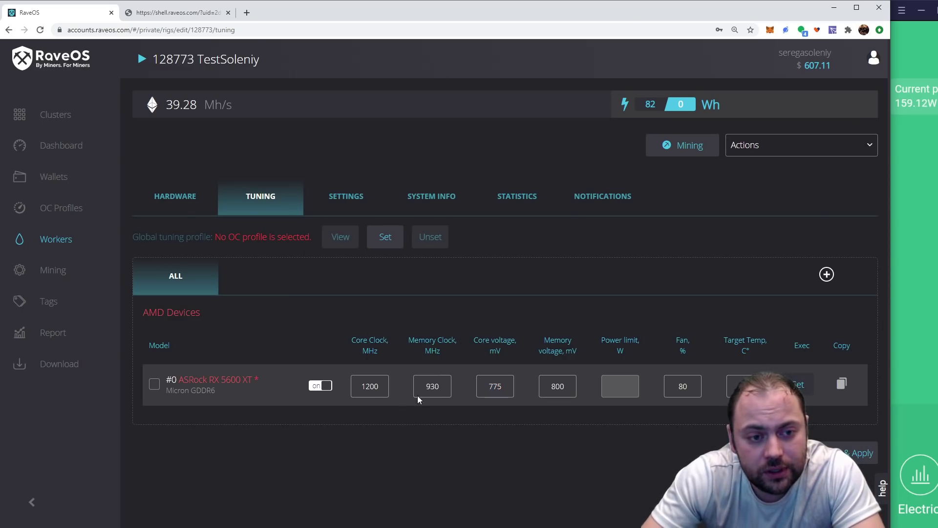
{"action": "double_click", "coordinate": [378, 386]}
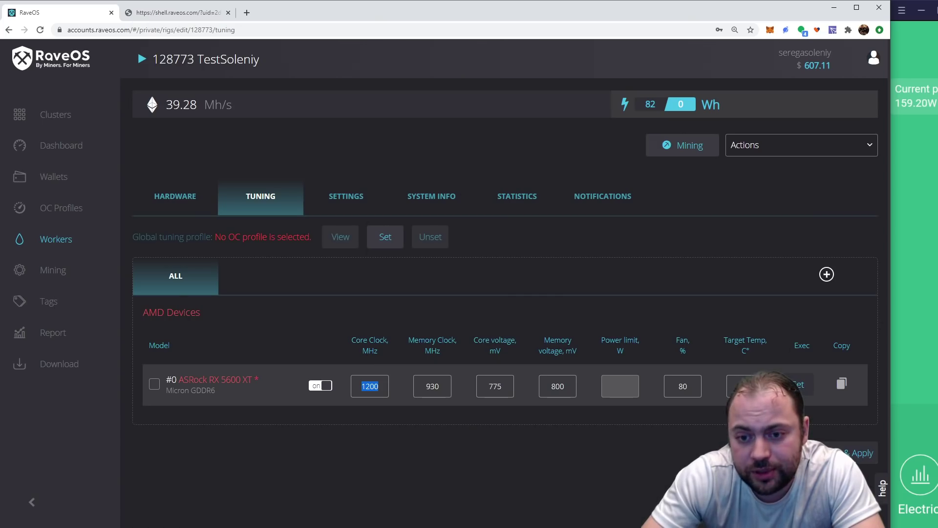
{"action": "key", "text": "Return"}
Examine the memory temperatures of the RX 5700 cards in the rig2rx5700 worker, and return to the TestSoleniy worker.
{"action": "left_click_drag", "start_coordinate": [655, 319], "coordinate": [661, 318]}
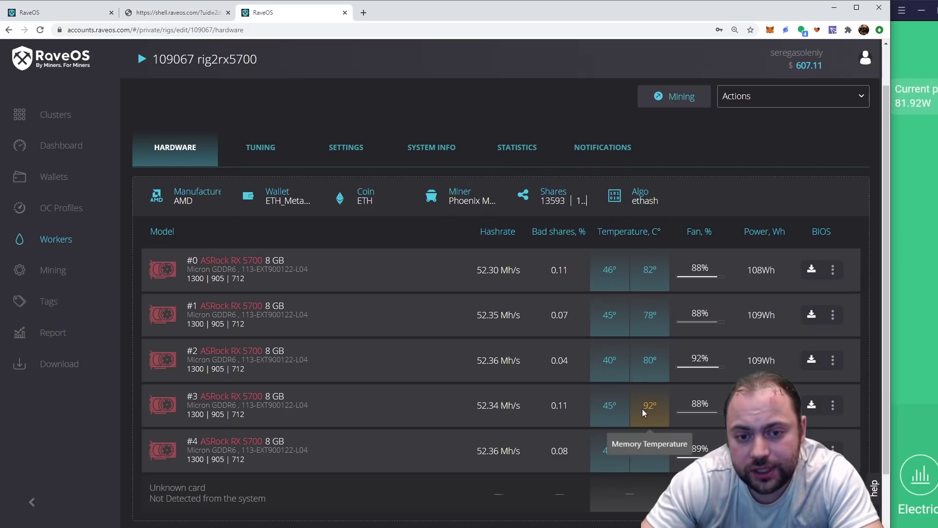
{"action": "double_click", "coordinate": [643, 359]}
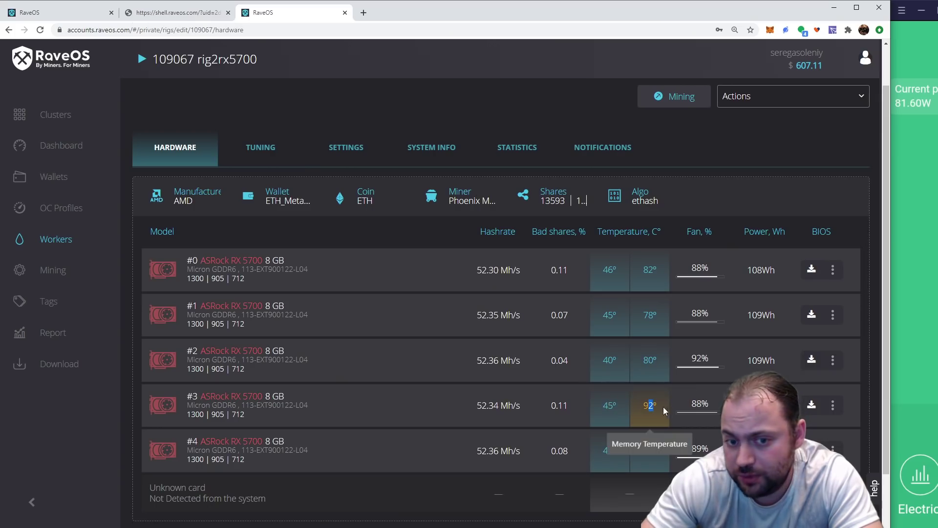
{"action": "left_click_drag", "start_coordinate": [664, 406], "coordinate": [648, 405]}
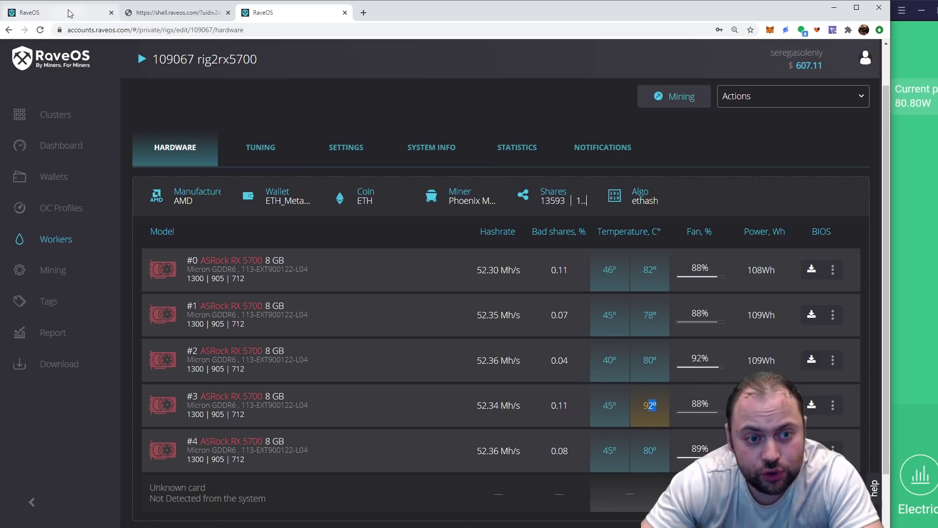
{"action": "left_click", "coordinate": [69, 12]}
Switch to Telegram and highlight the console command "upgrade -b 8419-1785" in the RaveOS beta update post.
{"action": "key", "text": "alt+Tab"}
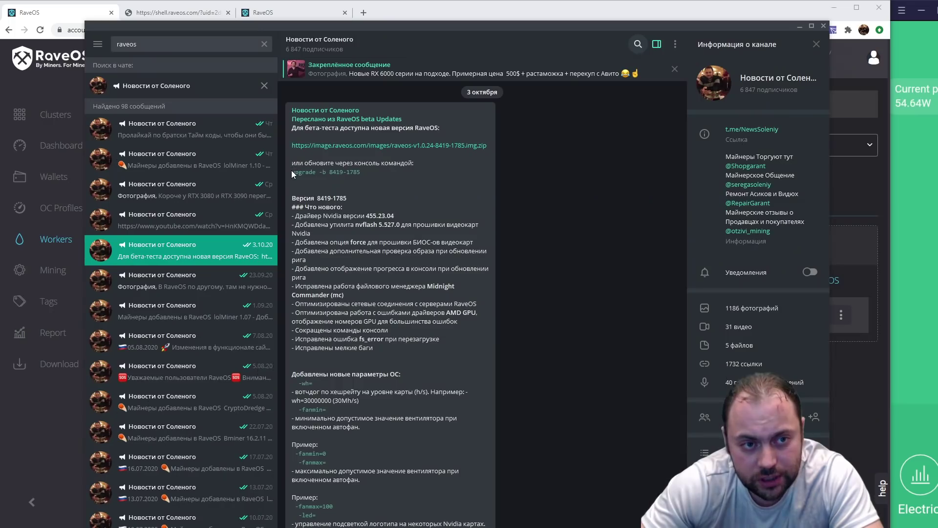
{"action": "left_click_drag", "start_coordinate": [292, 170], "coordinate": [374, 174]}
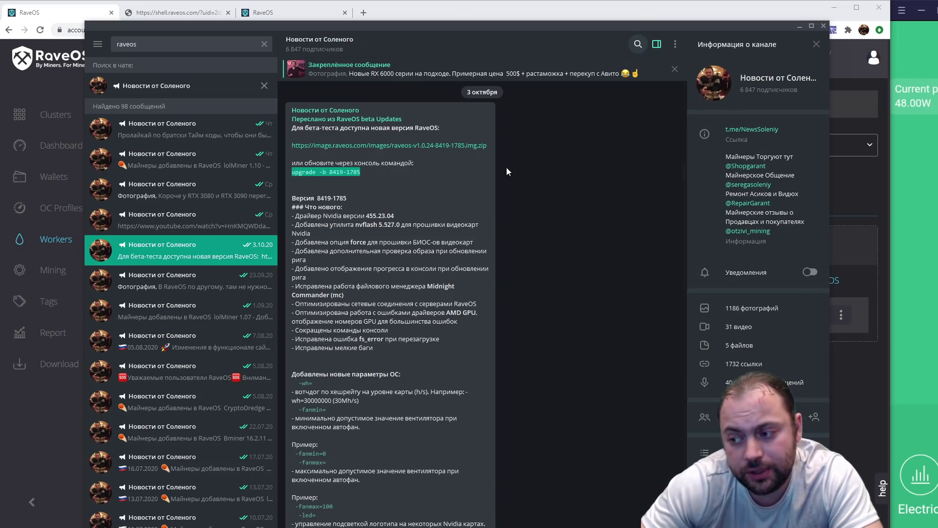
{"action": "left_click", "coordinate": [799, 24]}
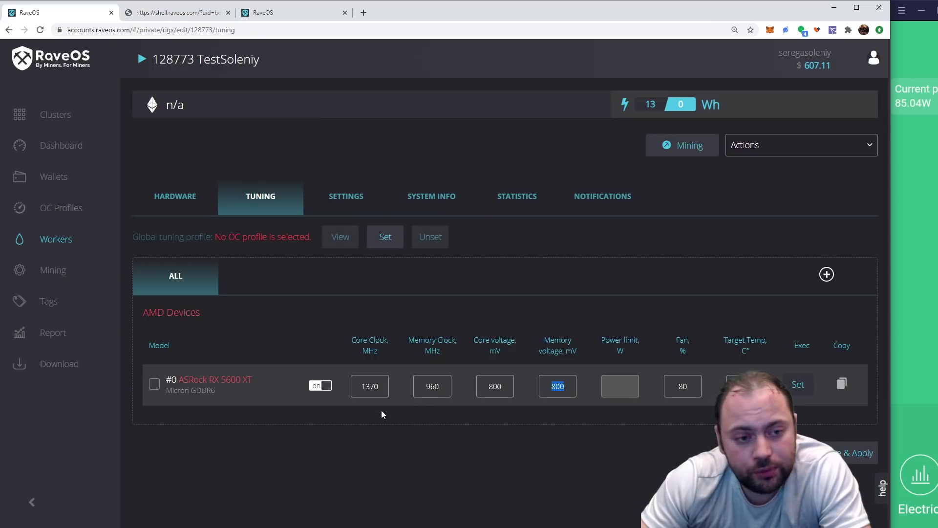
Review the RX 5600 XT's core clock, memory clock and voltages in the tuning settings, and check the miner's startup in the console.
{"action": "left_click_drag", "start_coordinate": [384, 387], "coordinate": [340, 418]}
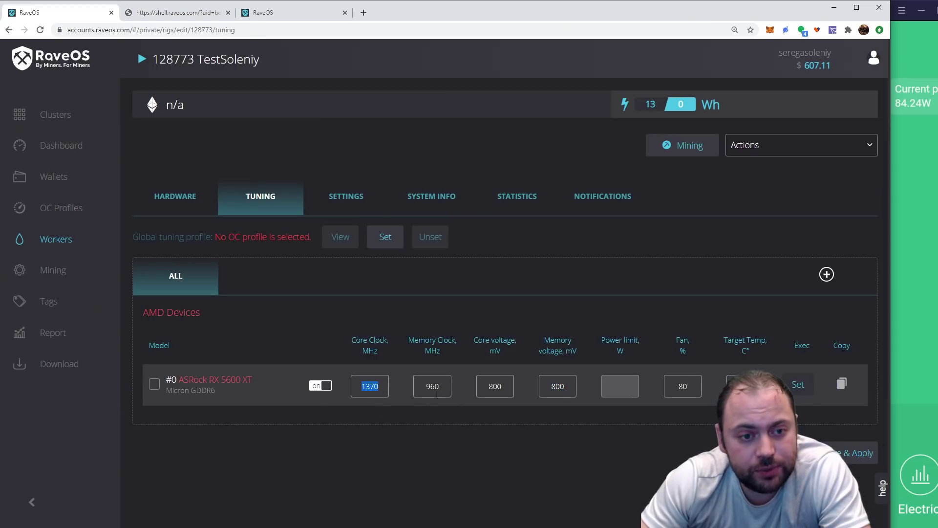
{"action": "left_click_drag", "start_coordinate": [441, 389], "coordinate": [389, 381]}
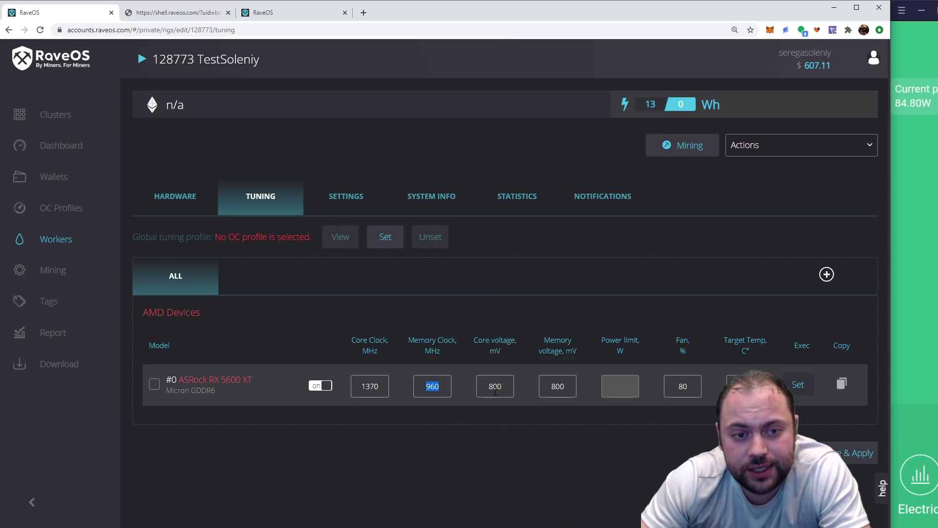
{"action": "left_click_drag", "start_coordinate": [504, 385], "coordinate": [468, 409]}
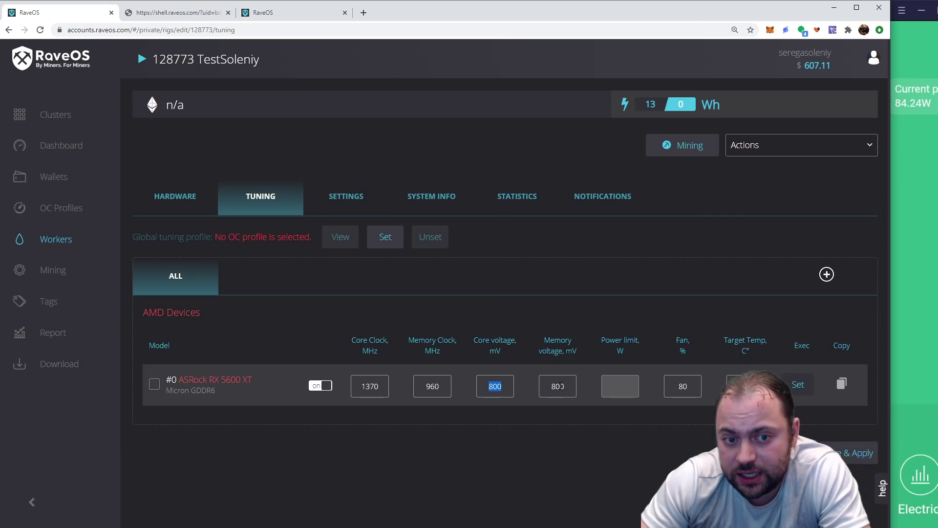
{"action": "key", "text": "Tab"}
{"action": "left_click", "coordinate": [172, 27]}
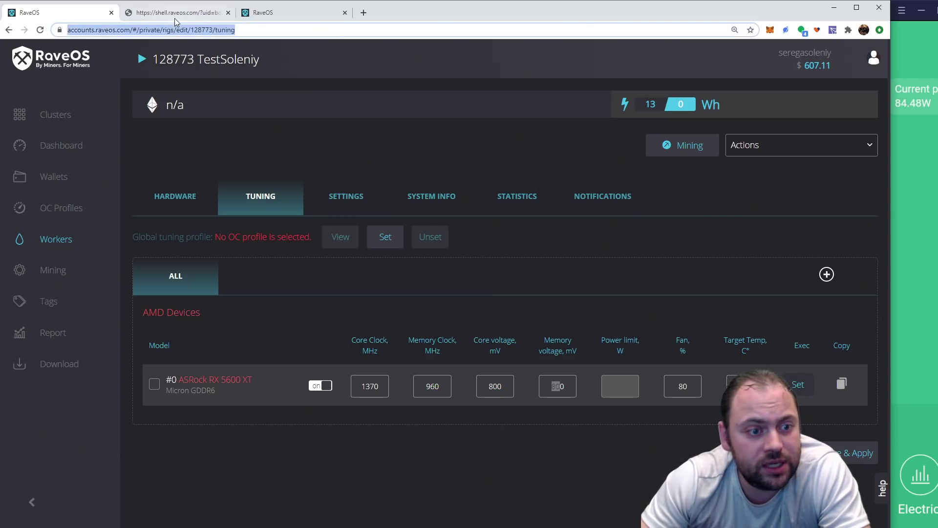
{"action": "left_click", "coordinate": [174, 14]}
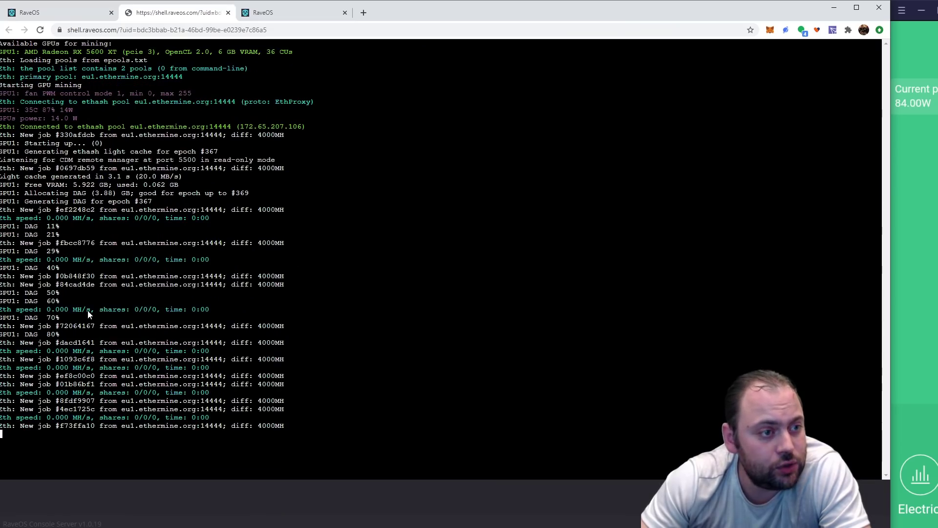
Set the RX 5600 XT's memory voltage to 850 mV, and save and apply the tuning.
{"action": "key", "text": "ctrl+shift+Tab"}
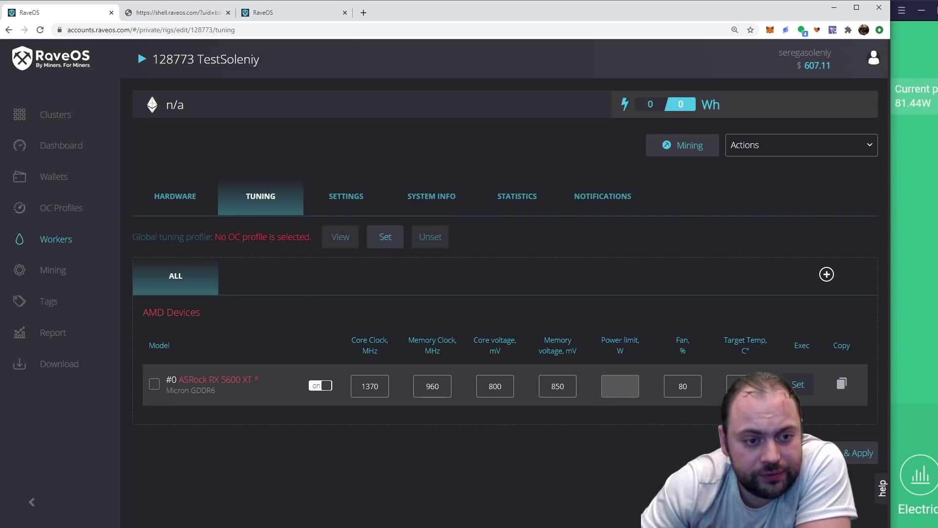
{"action": "left_click", "coordinate": [853, 453]}
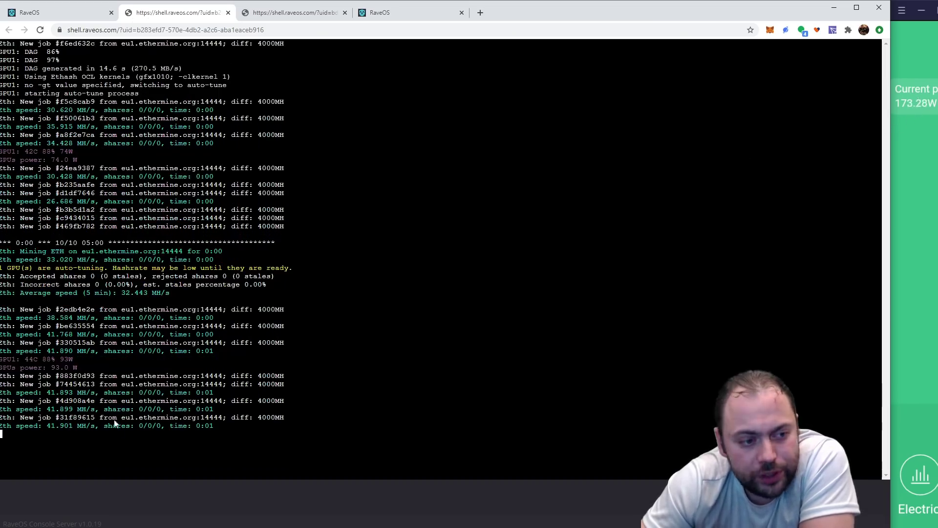
Examine the RX 5600 XT's memory temperature and model details in the TestSoleniy worker's hardware overview.
{"action": "key", "text": "ctrl+shift+Tab"}
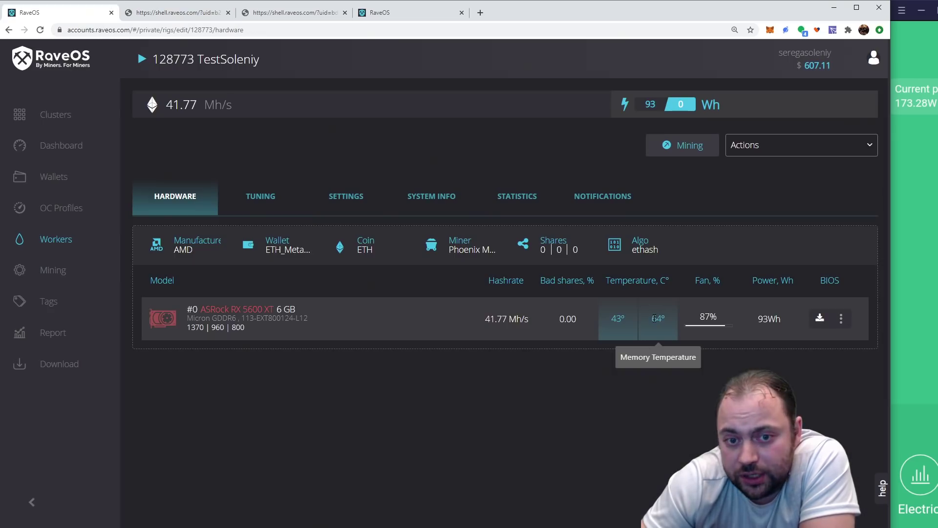
{"action": "double_click", "coordinate": [657, 319]}
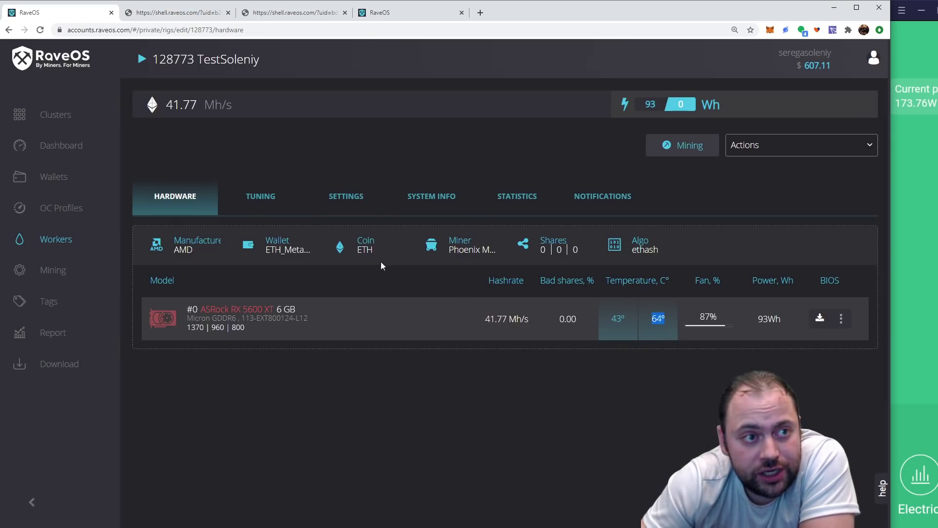
{"action": "left_click_drag", "start_coordinate": [205, 309], "coordinate": [288, 294]}
{"action": "key", "text": "ctrl+shift+Tab"}
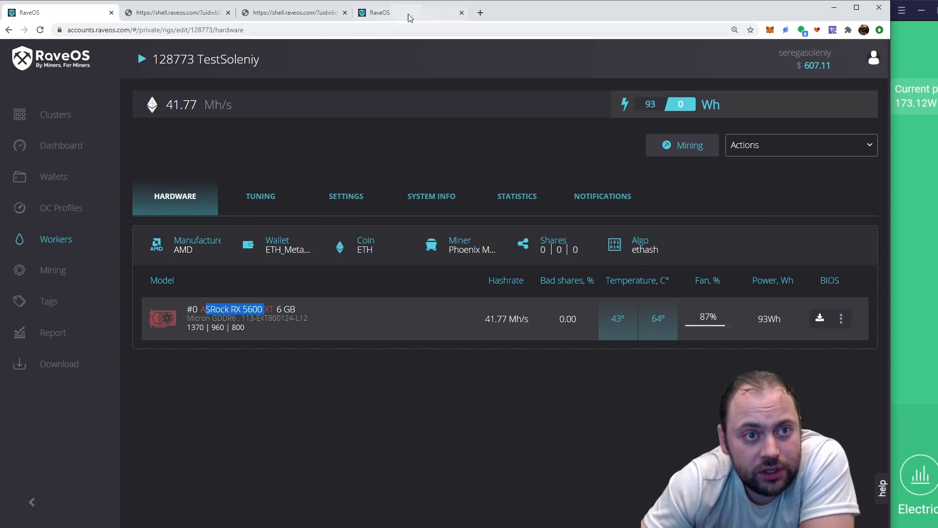
{"action": "left_click_drag", "start_coordinate": [210, 305], "coordinate": [248, 306]}
{"action": "key", "text": "ctrl+Tab"}
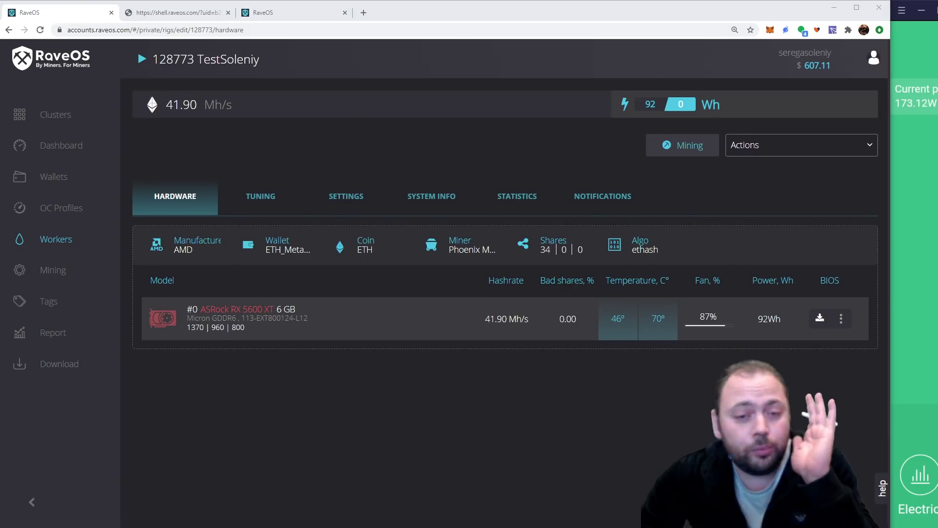
Recheck the RX 5600 XT's memory temperature after prolonged mining and its hashrate in the miner console, and return to the hardware overview.
{"action": "left_click_drag", "start_coordinate": [656, 320], "coordinate": [666, 321]}
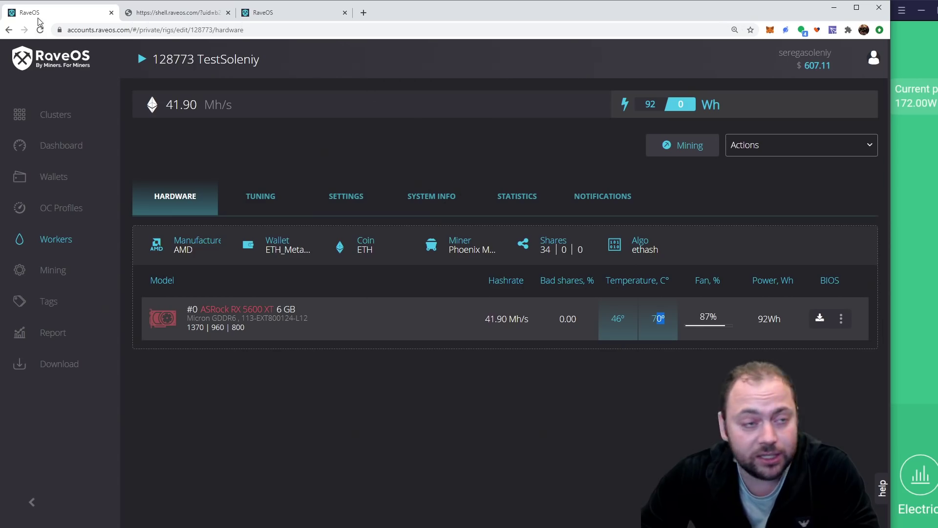
{"action": "left_click", "coordinate": [175, 13]}
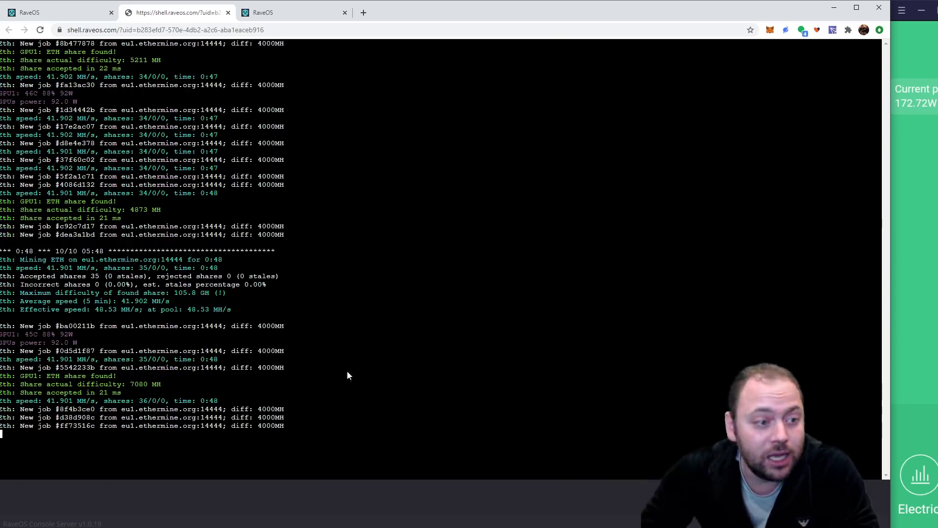
{"action": "left_click_drag", "start_coordinate": [70, 404], "coordinate": [84, 402]}
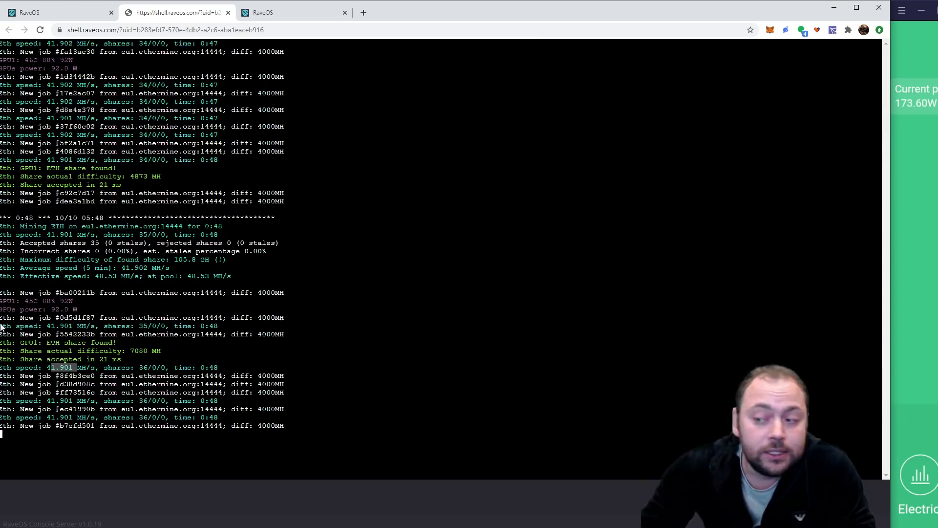
{"action": "left_click", "coordinate": [64, 12]}
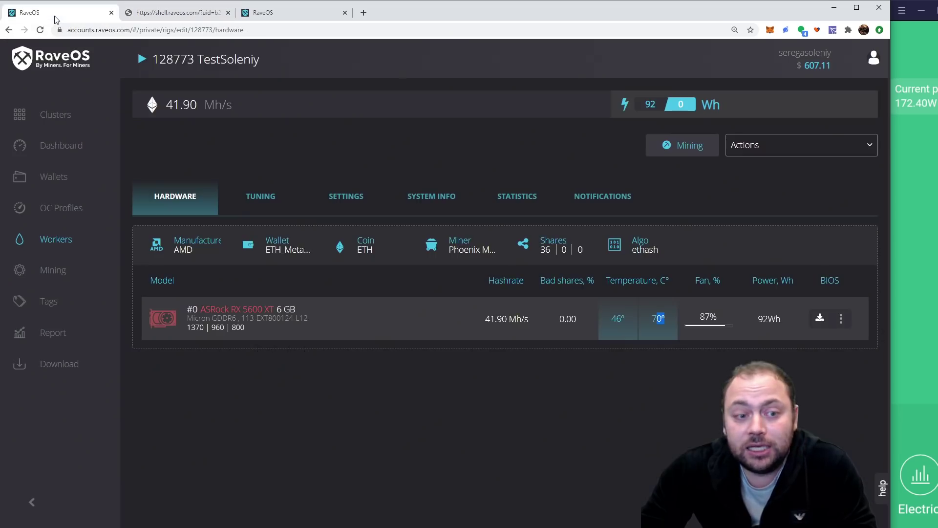
Review the RX 5600 XT's memory clock and memory voltage in the TestSoleniy worker's tuning settings.
{"action": "left_click", "coordinate": [247, 203]}
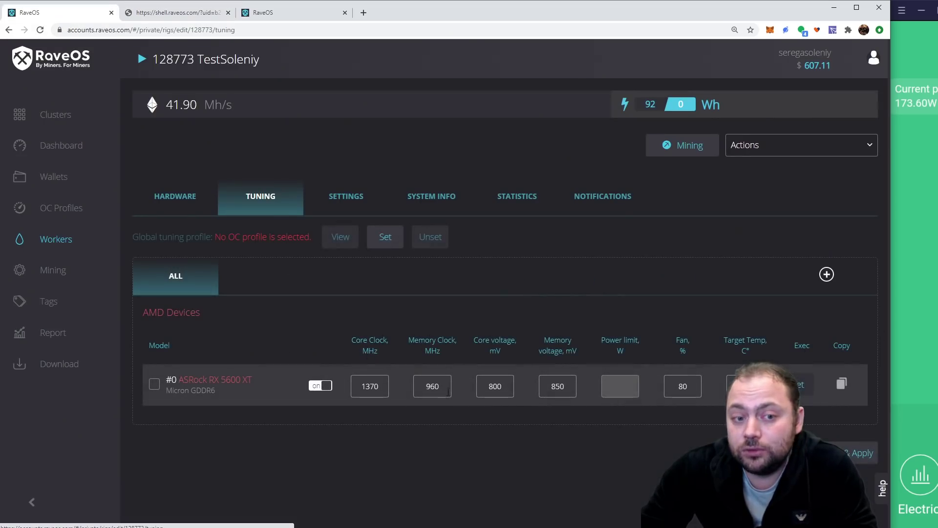
{"action": "double_click", "coordinate": [436, 386]}
{"action": "double_click", "coordinate": [562, 385]}
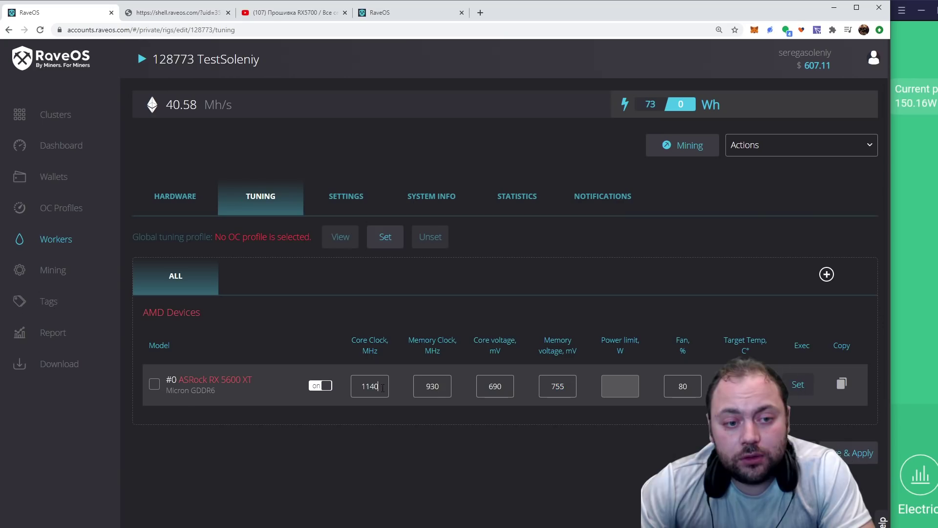
Go over the RX 5600 XT's core clock, memory clock and both voltages, and check its hashrate and power in the miner console.
{"action": "double_click", "coordinate": [370, 386]}
{"action": "double_click", "coordinate": [440, 387]}
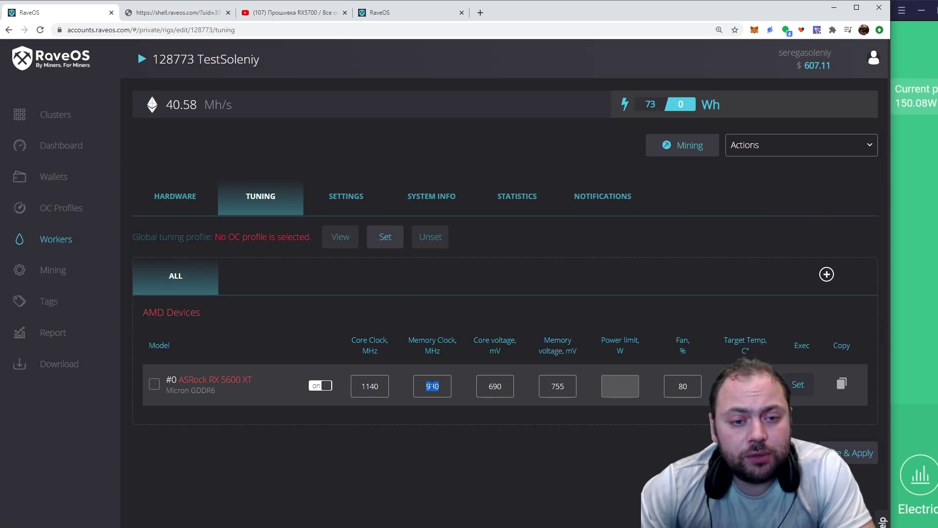
{"action": "double_click", "coordinate": [497, 383]}
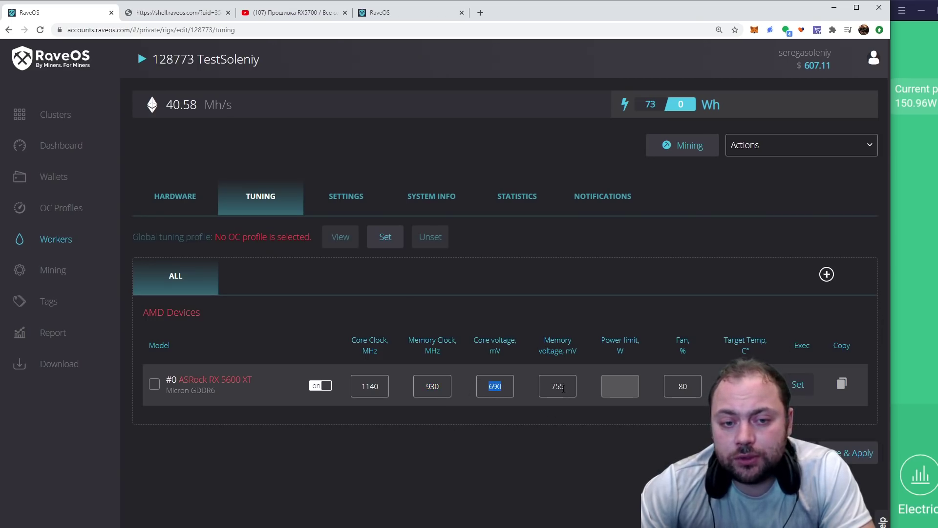
{"action": "double_click", "coordinate": [563, 389]}
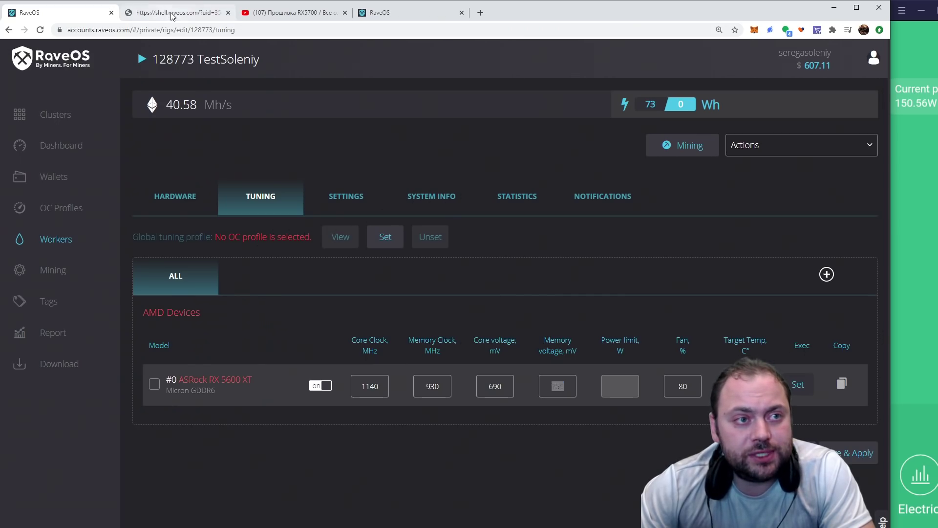
{"action": "left_click", "coordinate": [176, 13]}
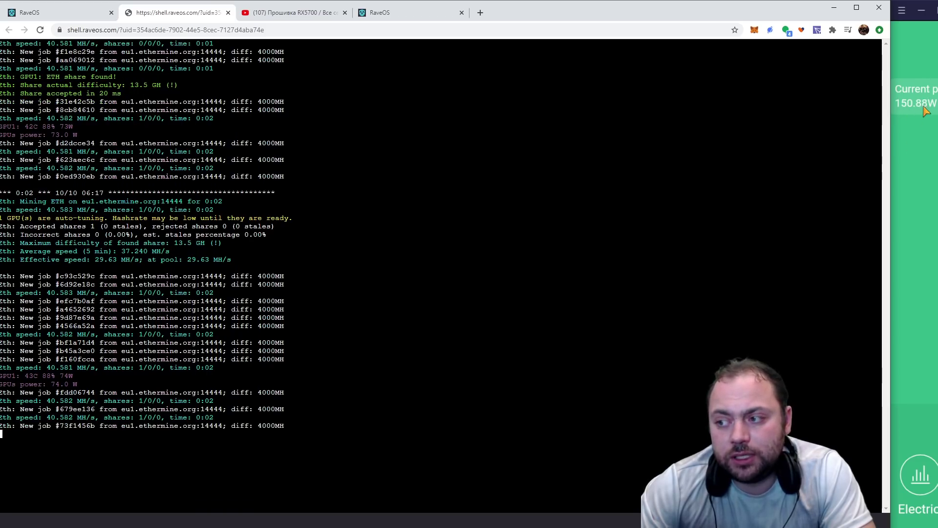
{"action": "left_click", "coordinate": [48, 13]}
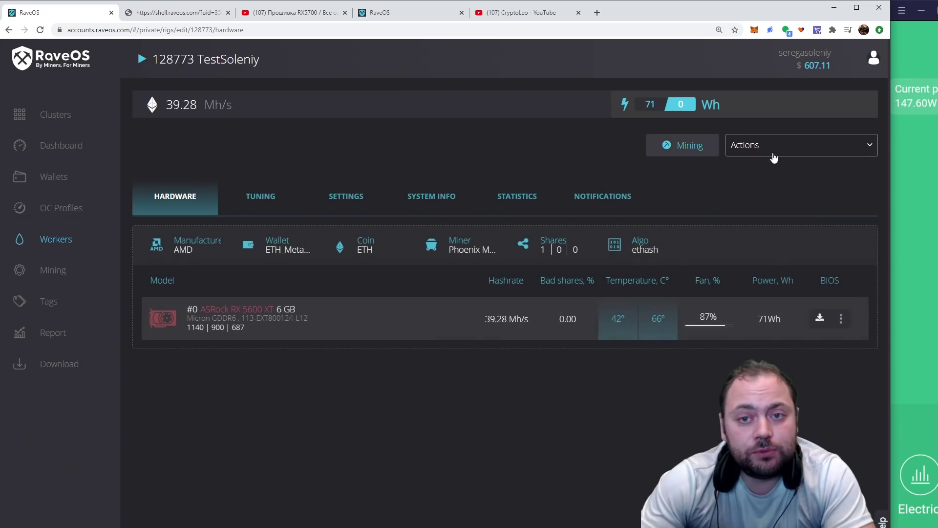
Pause mining on the TestSoleniy worker and request the ASRock RX 5600 XT's current BIOS.
{"action": "left_click", "coordinate": [777, 147]}
{"action": "left_click", "coordinate": [759, 248]}
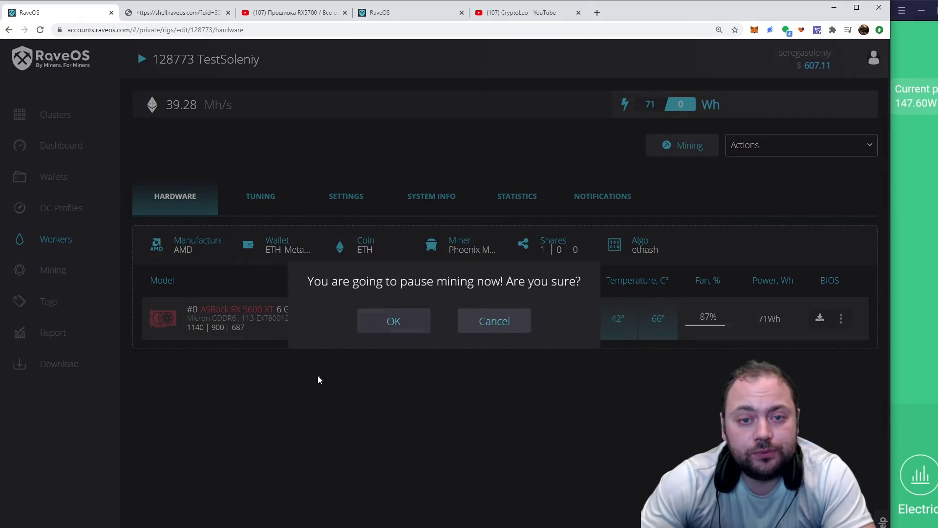
{"action": "left_click", "coordinate": [389, 325]}
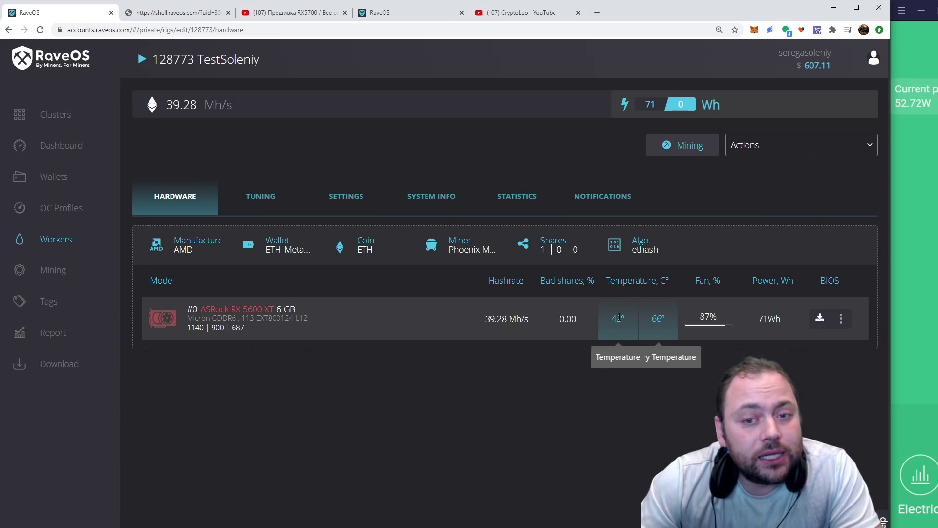
{"action": "left_click", "coordinate": [821, 318]}
{"action": "left_click", "coordinate": [808, 342]}
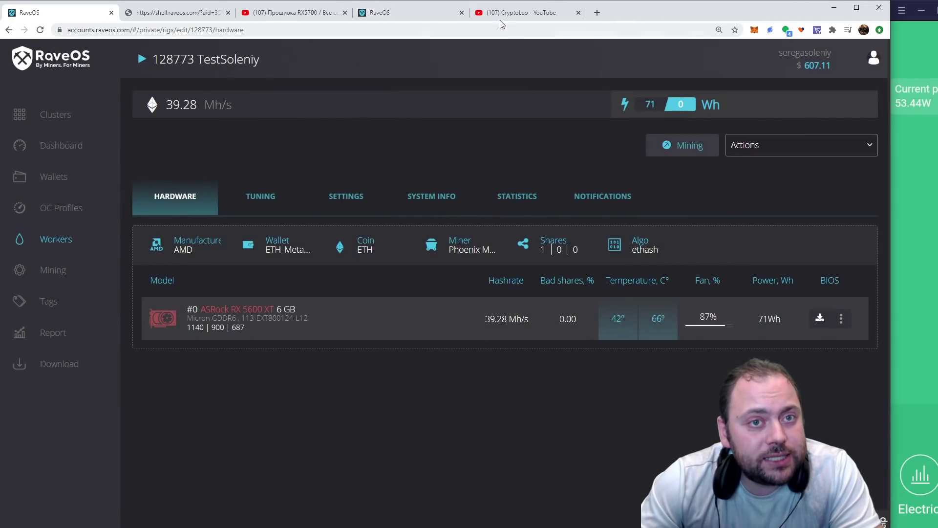
Switch to the CryptoLeo YouTube channel, open the video "5600 XT 44MH/S стабильно и они начали шиться", pause it and view its description.
{"action": "left_click", "coordinate": [508, 13]}
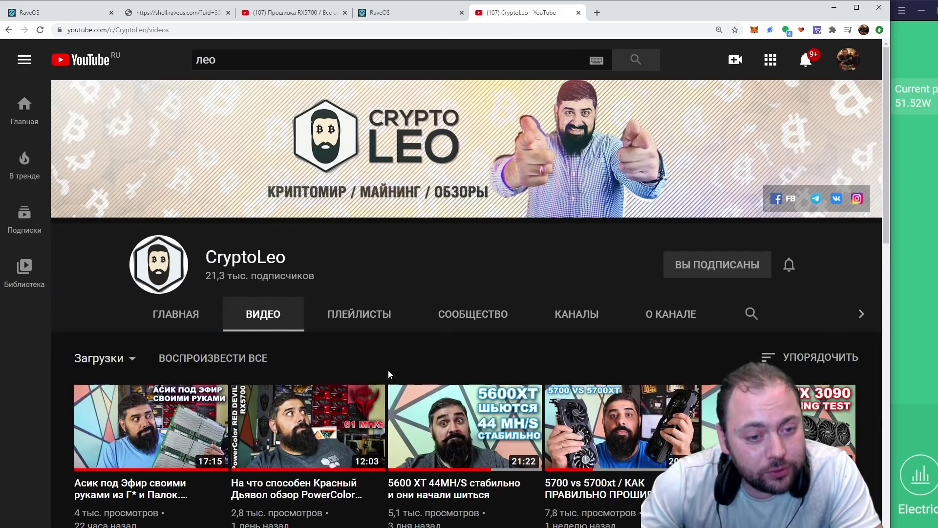
{"action": "scroll", "coordinate": [377, 403], "scroll_direction": "down", "scroll_amount": 1}
{"action": "scroll", "coordinate": [377, 404], "scroll_direction": "down", "scroll_amount": 2}
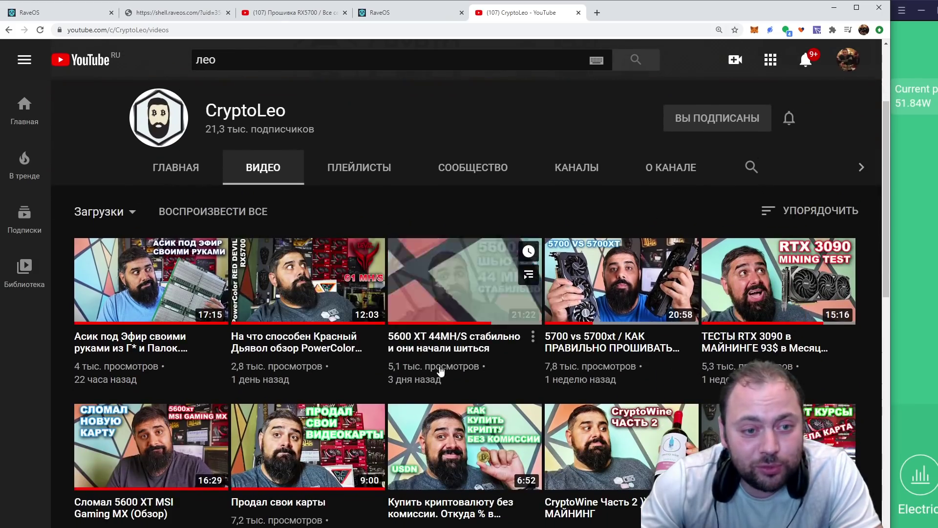
{"action": "left_click", "coordinate": [441, 348]}
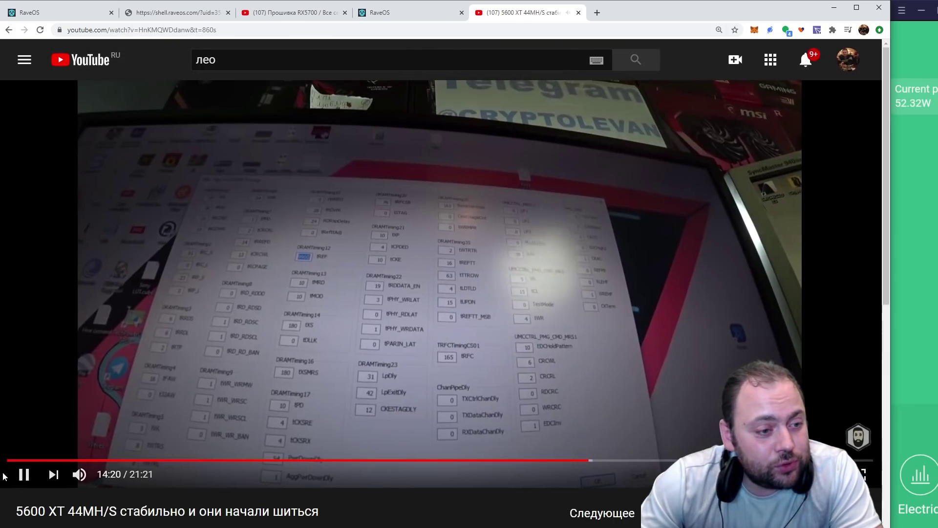
{"action": "key", "text": "k"}
{"action": "scroll", "coordinate": [83, 464], "scroll_direction": "down", "scroll_amount": 5}
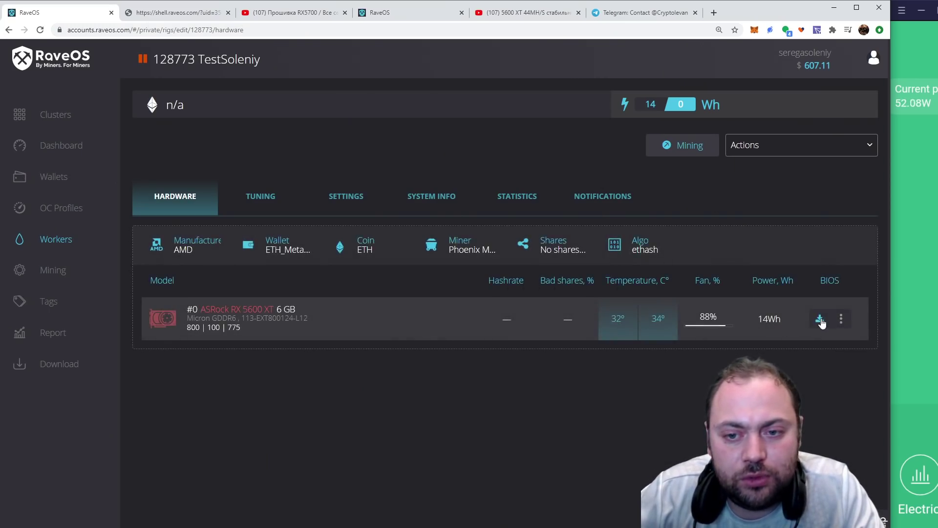
Download the ASRock RX 5600 XT's original BIOS and rename the file in the bios folder as asrock_pgd_original_5600.rom.
{"action": "left_click", "coordinate": [820, 318]}
{"action": "left_click", "coordinate": [392, 321]}
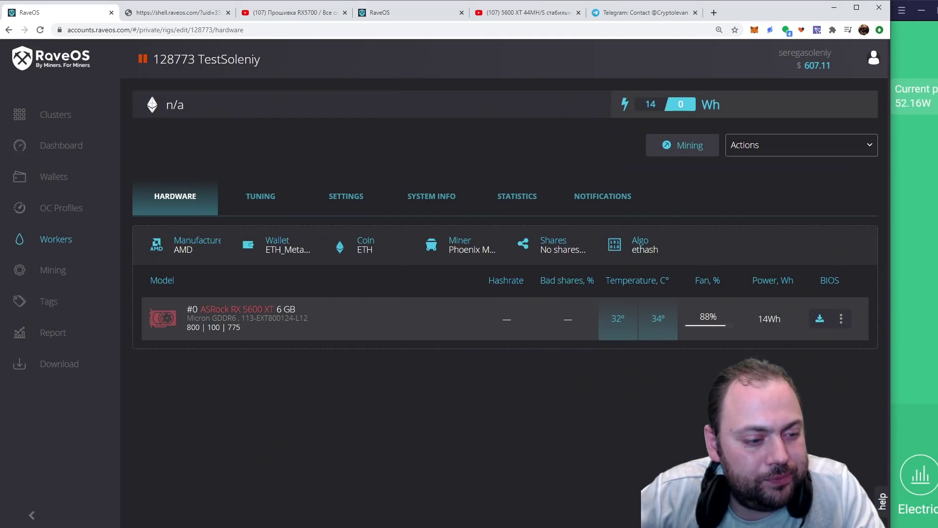
{"action": "key", "text": "alt+Tab"}
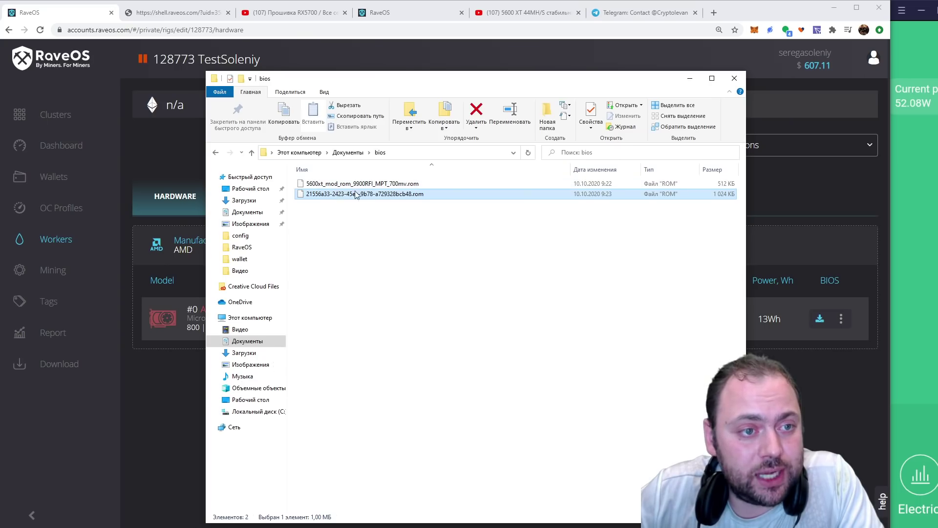
{"action": "key", "text": "Up"}
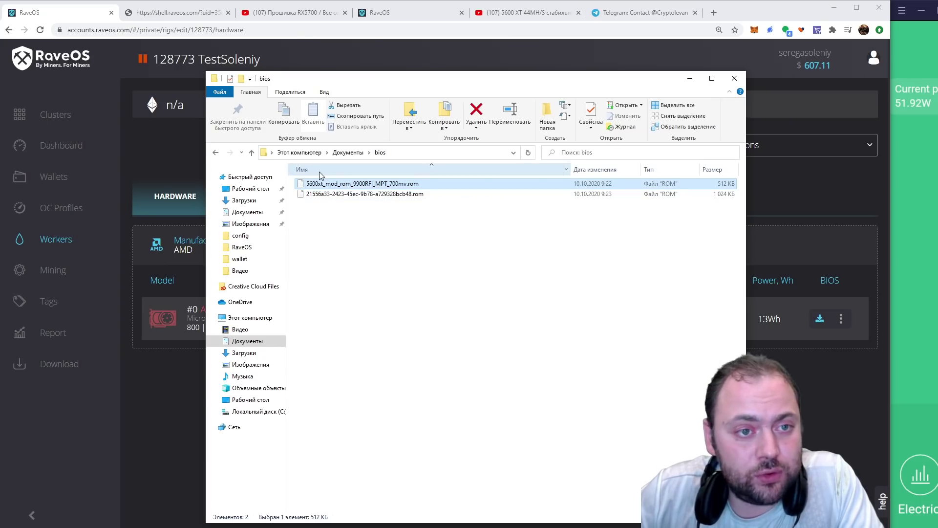
{"action": "right_click", "coordinate": [367, 195]}
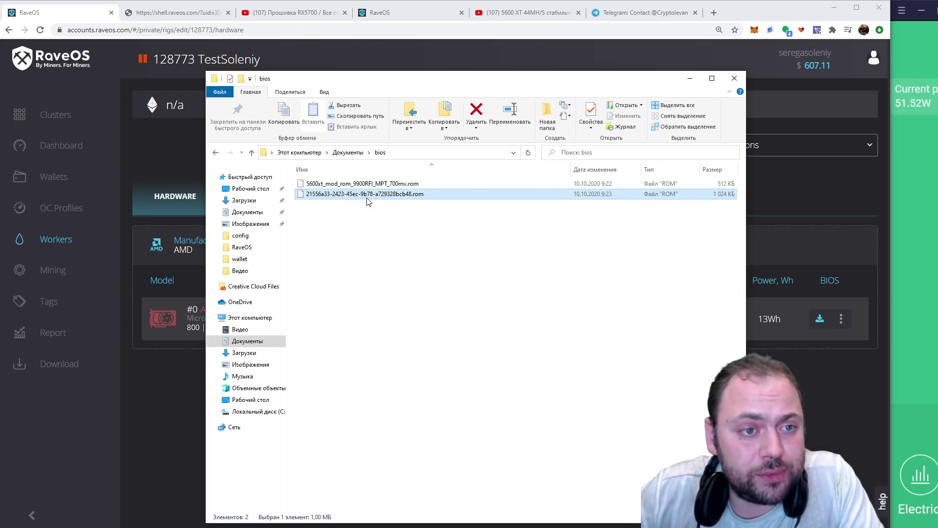
{"action": "left_click", "coordinate": [389, 426]}
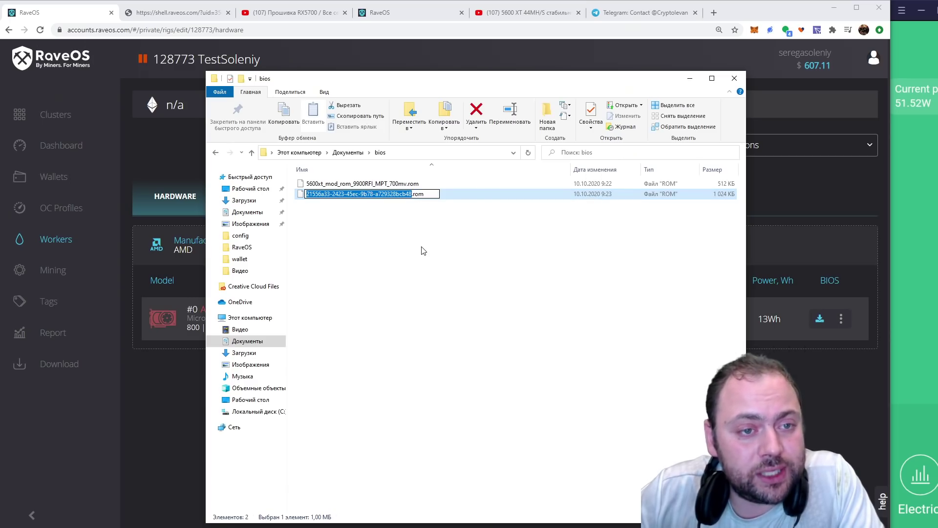
{"action": "type", "text": "asrock_pgd_original_5600"}
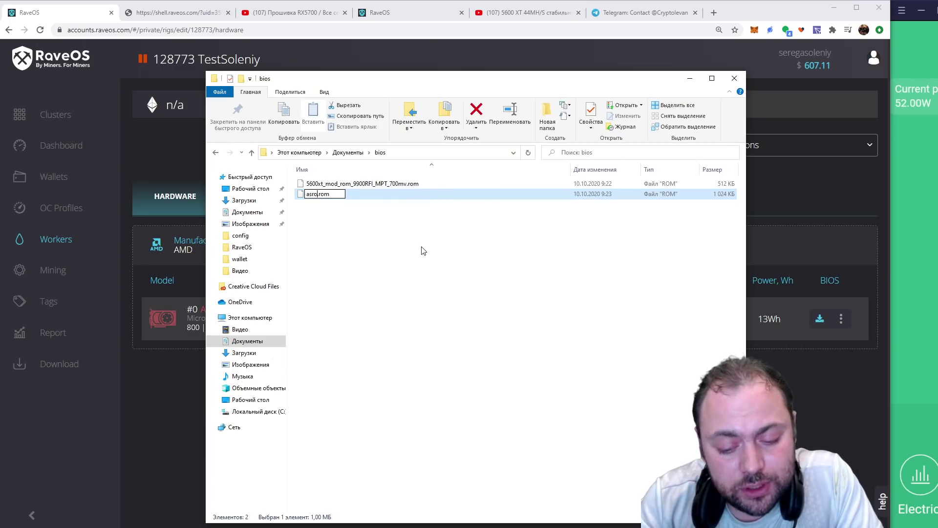
{"action": "key", "text": "Return"}
{"action": "left_click", "coordinate": [192, 451]}
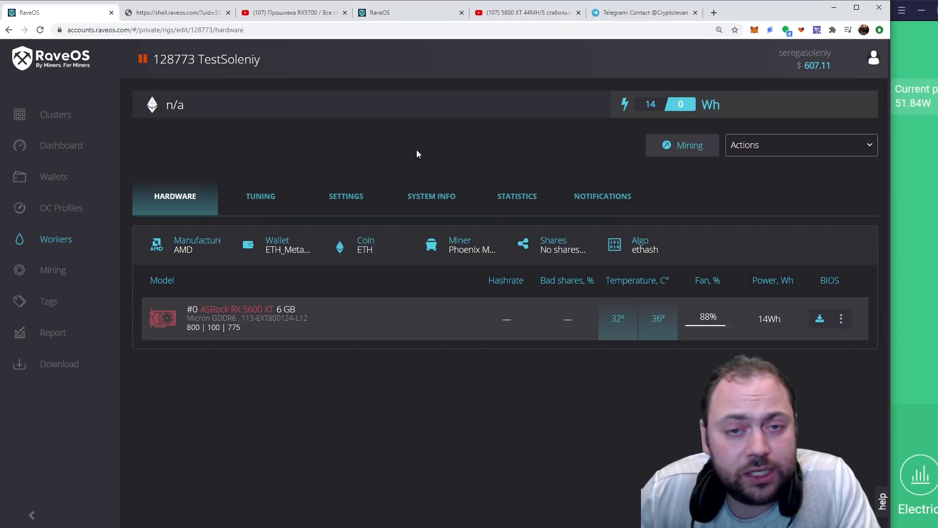
Try to upload 5600xt_mod_rom_9900RFI_MPT_700mv.rom as the ASRock RX 5600 XT's BIOS.
{"action": "left_click", "coordinate": [293, 13]}
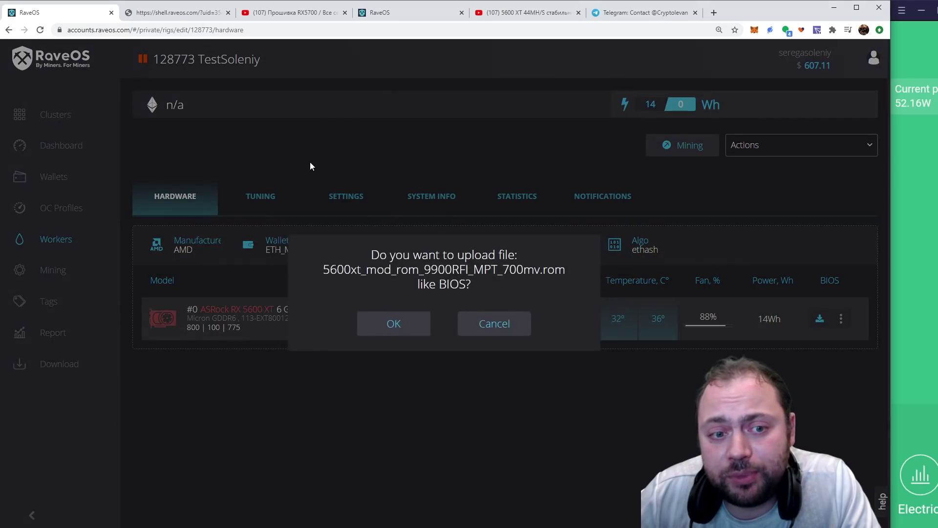
{"action": "left_click", "coordinate": [395, 324]}
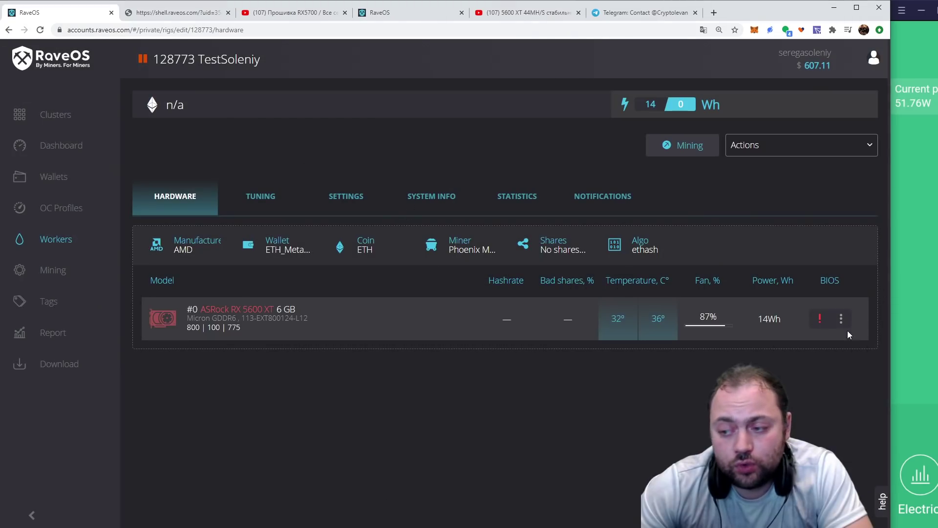
Force upload the modified BIOS file 5600xt_mod_rom_9900RFI_MPT_700mv.rom to the ASRock RX 5600 XT.
{"action": "left_click", "coordinate": [841, 319]}
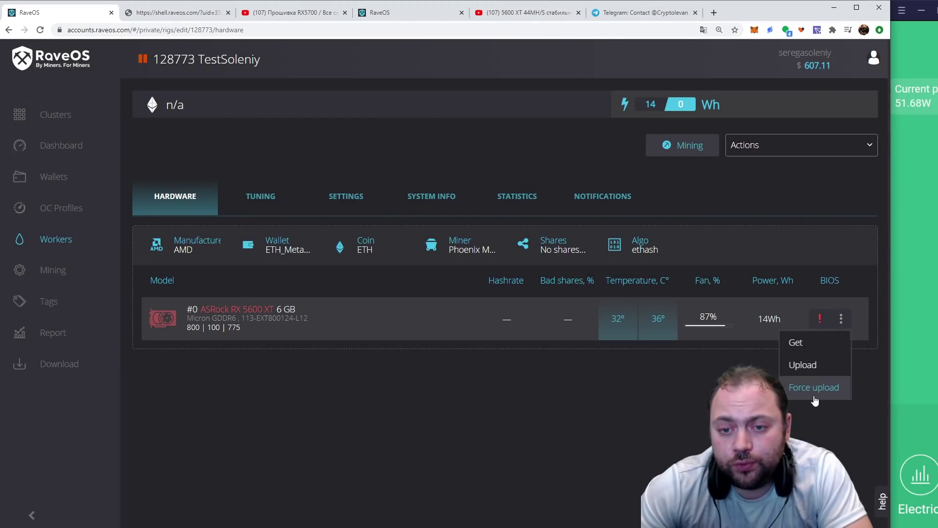
{"action": "left_click", "coordinate": [814, 391]}
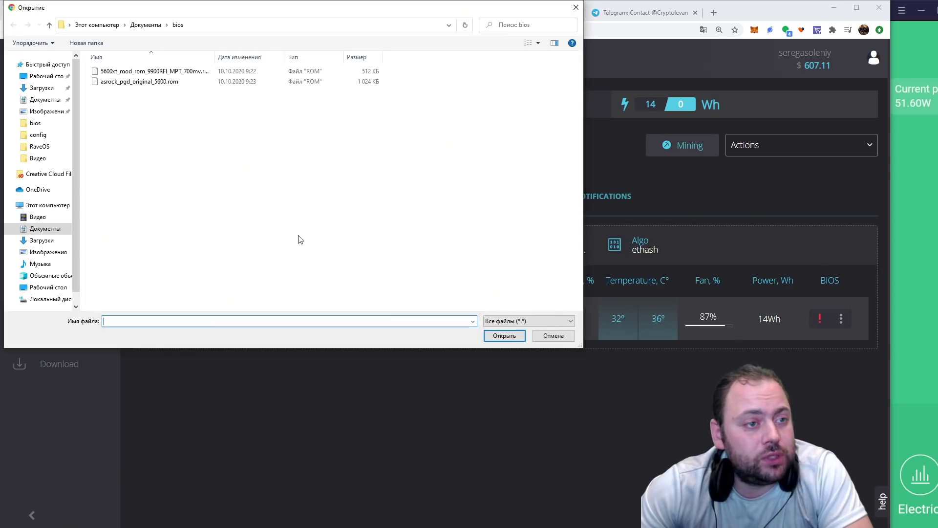
{"action": "left_click", "coordinate": [147, 71]}
{"action": "left_click", "coordinate": [504, 336]}
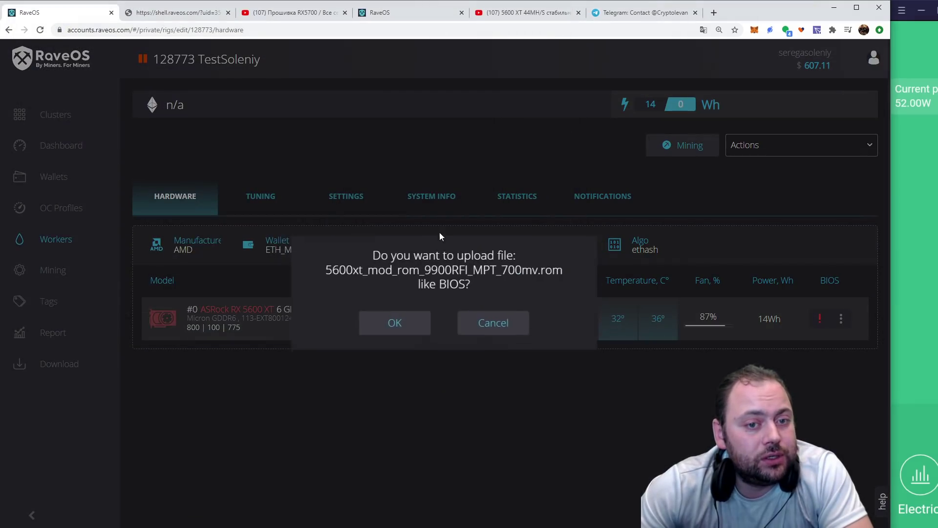
{"action": "left_click", "coordinate": [397, 326]}
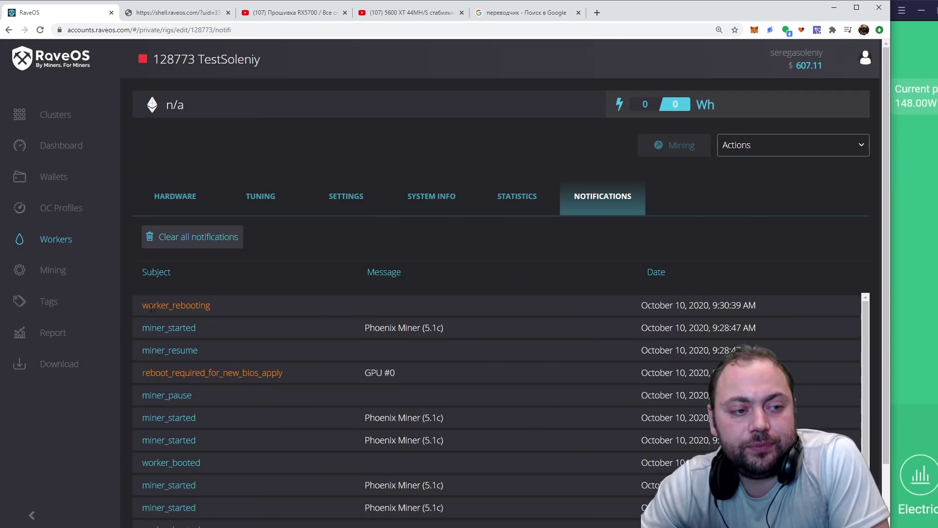
Examine the worker's latest notifications about the reboot following the BIOS flash.
{"action": "left_click_drag", "start_coordinate": [148, 304], "coordinate": [206, 306]}
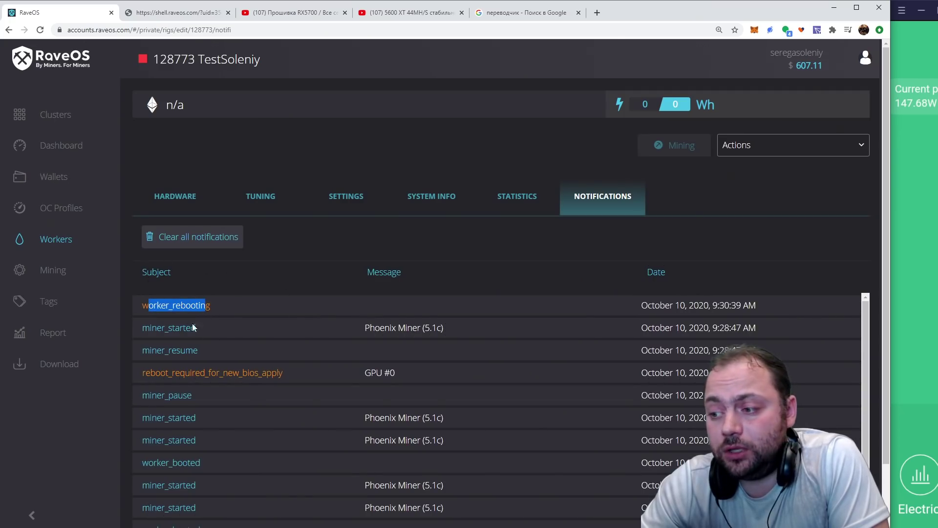
{"action": "mouse_move", "coordinate": [216, 309]}
{"action": "left_mouse_down"}
{"action": "mouse_move", "coordinate": [284, 310]}
{"action": "mouse_move", "coordinate": [201, 319]}
{"action": "left_mouse_up"}
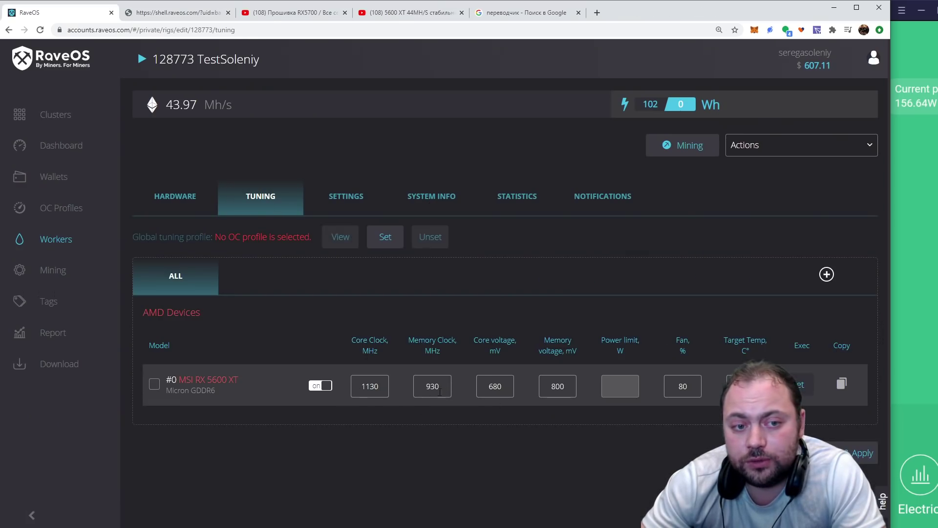
Review the MSI RX 5600 XT's core and memory voltages, and check its hashrate and power in the miner console.
{"action": "double_click", "coordinate": [495, 386]}
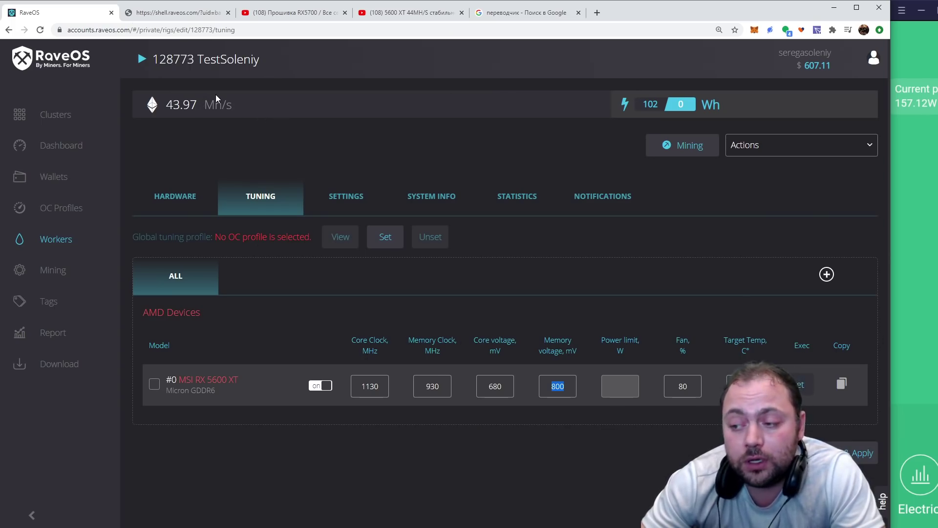
{"action": "left_click", "coordinate": [169, 16]}
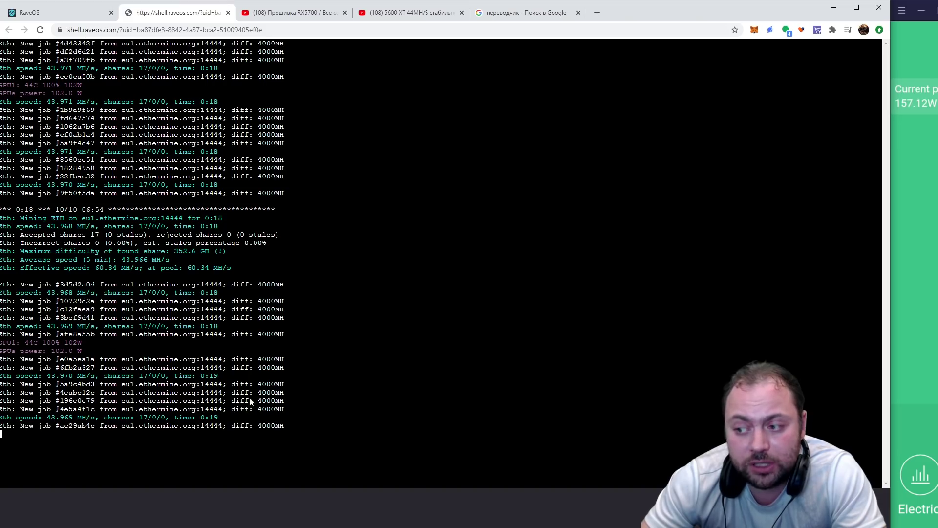
{"action": "left_click", "coordinate": [62, 19]}
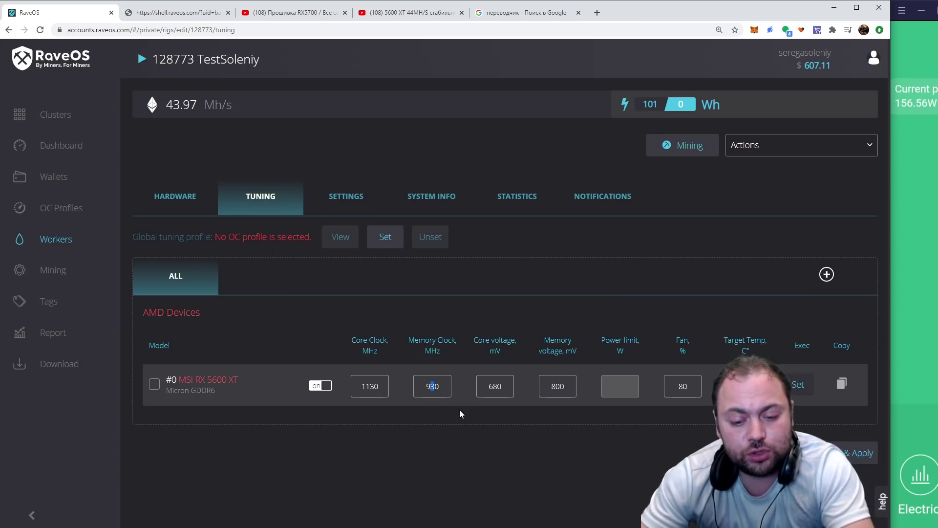
Set the MSI RX 5600 XT's core clock to 1370 MHz, memory clock to 960 MHz and core voltage to 800 mV; open the hardware overview separately.
{"action": "left_click_drag", "start_coordinate": [380, 386], "coordinate": [344, 385]}
{"action": "type", "text": "1370"}
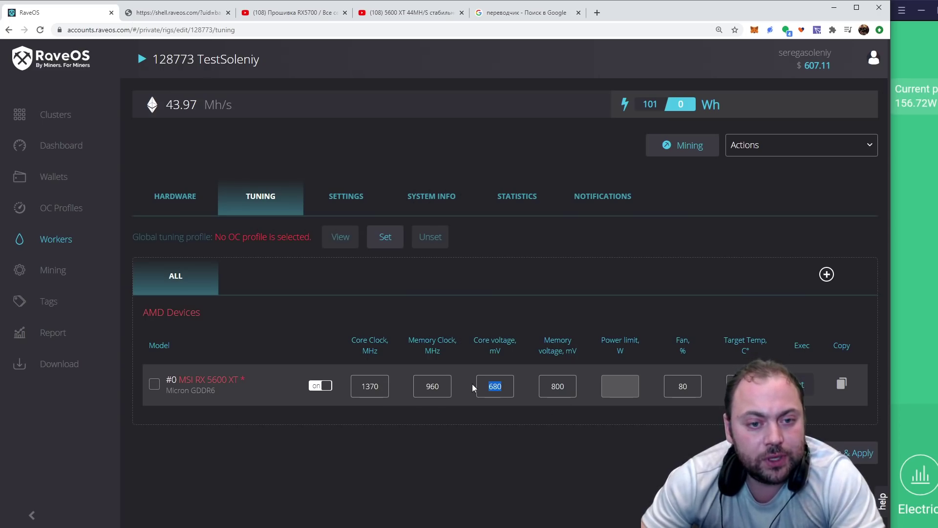
{"action": "type", "text": "800"}
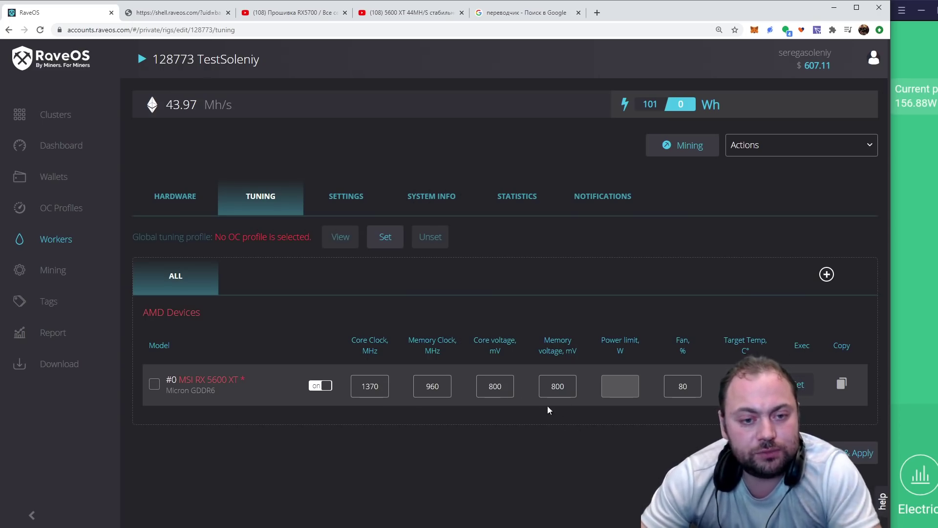
{"action": "right_click", "coordinate": [179, 196]}
{"action": "left_click", "coordinate": [204, 199]}
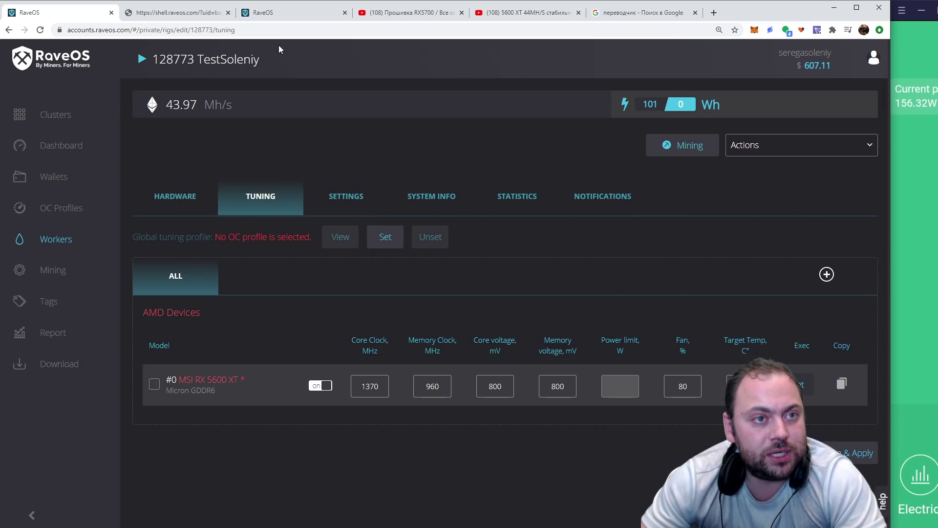
Review the MSI RX 5600 XT's memory temperature and fan speed in the hardware overview, and check its applied tuning values.
{"action": "left_click", "coordinate": [288, 14]}
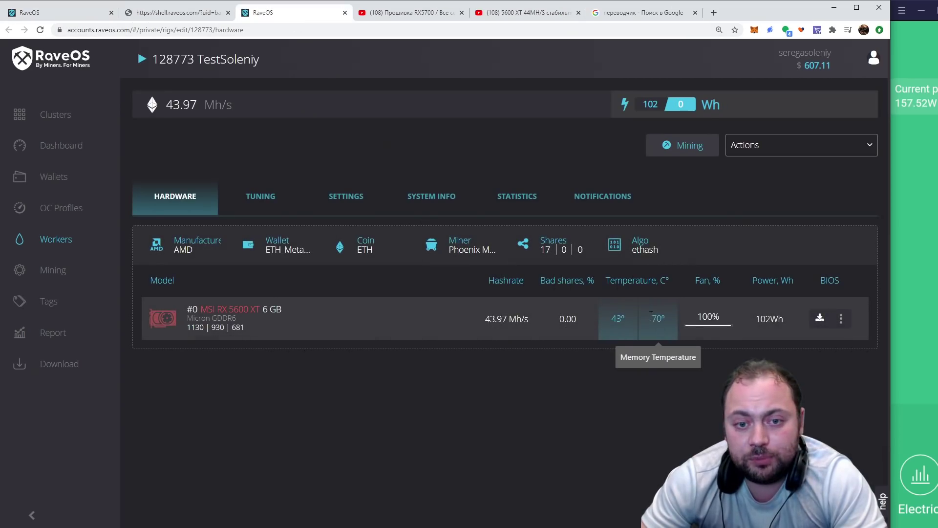
{"action": "double_click", "coordinate": [651, 315]}
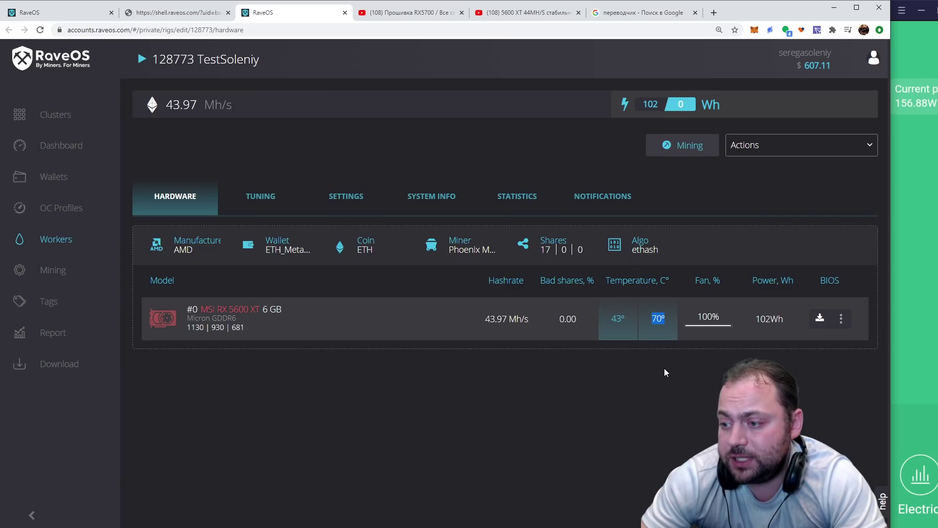
{"action": "left_click_drag", "start_coordinate": [703, 316], "coordinate": [720, 316]}
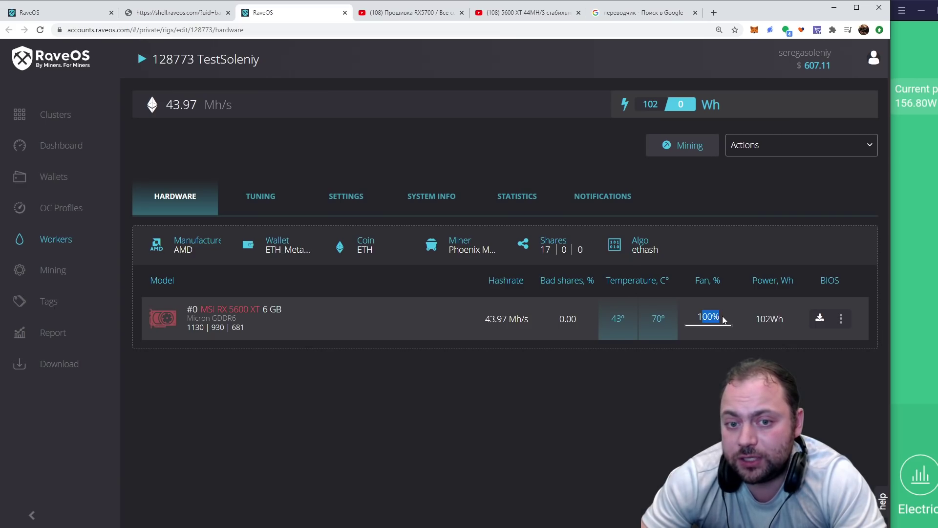
{"action": "left_click", "coordinate": [255, 208]}
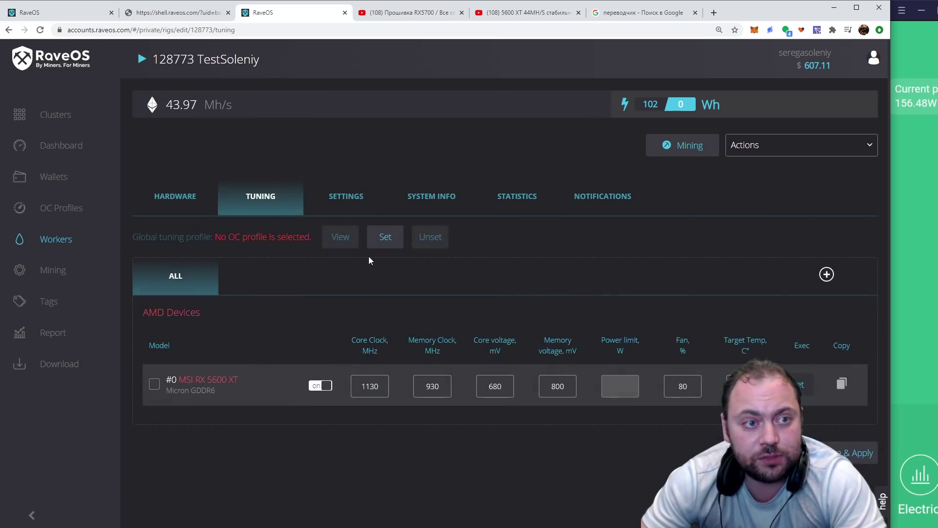
{"action": "left_click", "coordinate": [196, 207]}
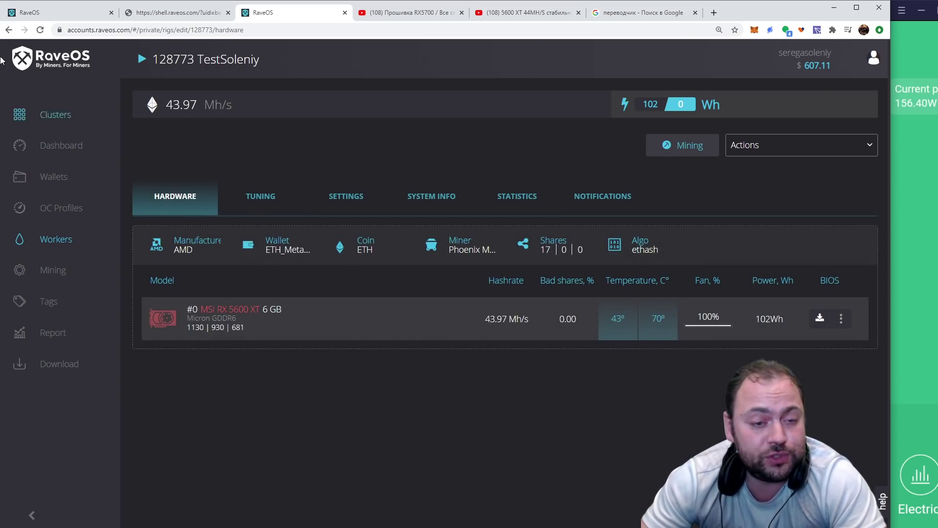
Set the MSI RX 5600 XT's memory voltage to 850 mV, then save and apply the pending tuning values.
{"action": "left_click", "coordinate": [63, 15]}
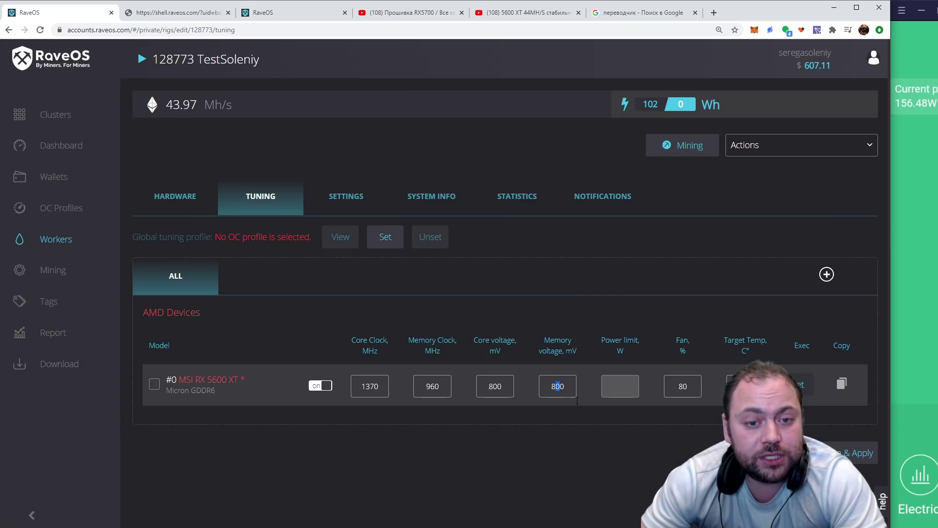
{"action": "type", "text": "5"}
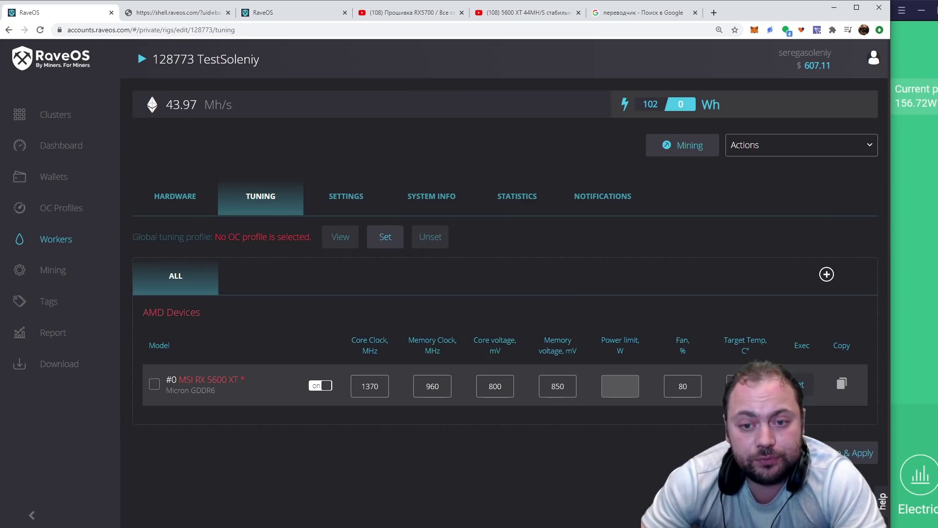
{"action": "left_click", "coordinate": [848, 455]}
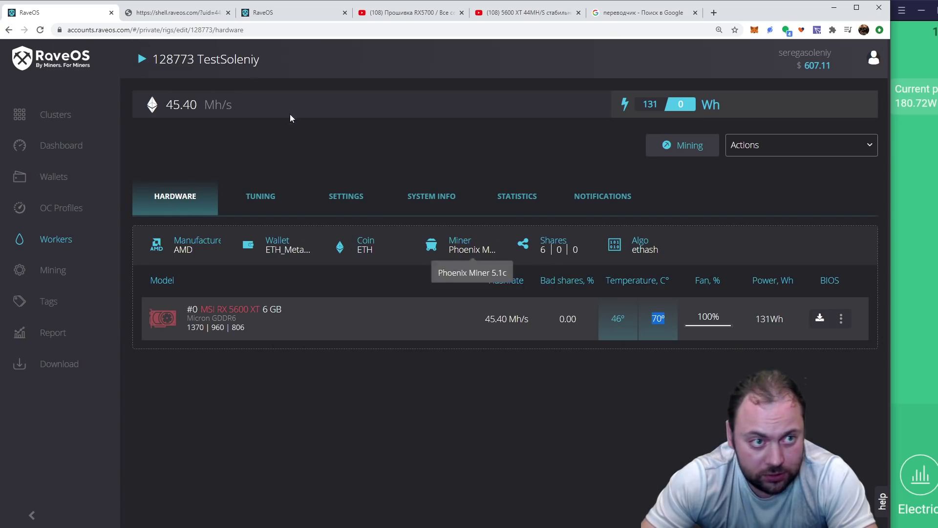
Check the card's hashrate and power in the miner console, and review its core and memory tuning values.
{"action": "left_click", "coordinate": [176, 12]}
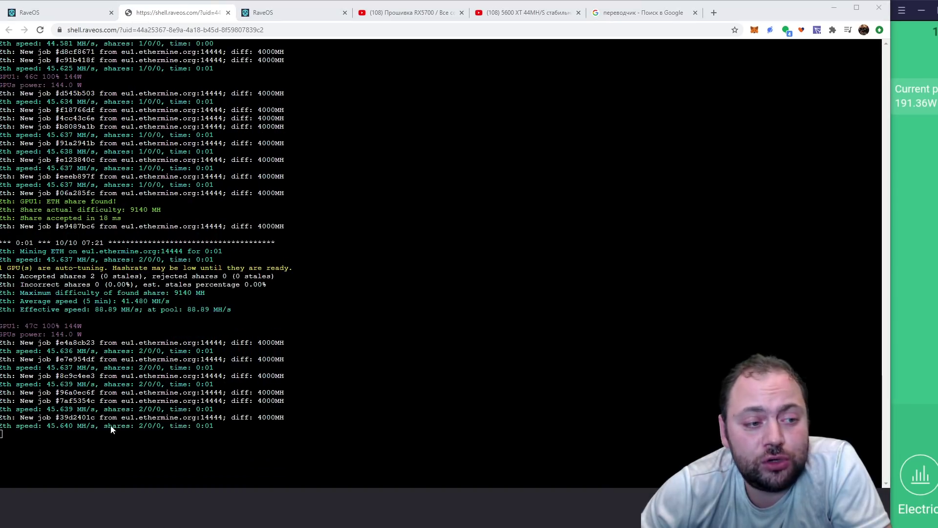
{"action": "left_click", "coordinate": [66, 14]}
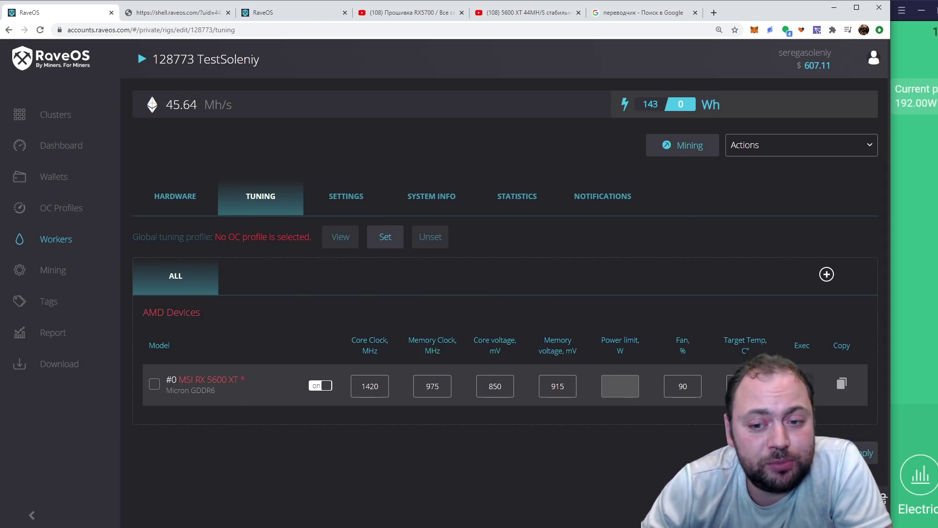
{"action": "key", "text": "ctrl+Tab"}
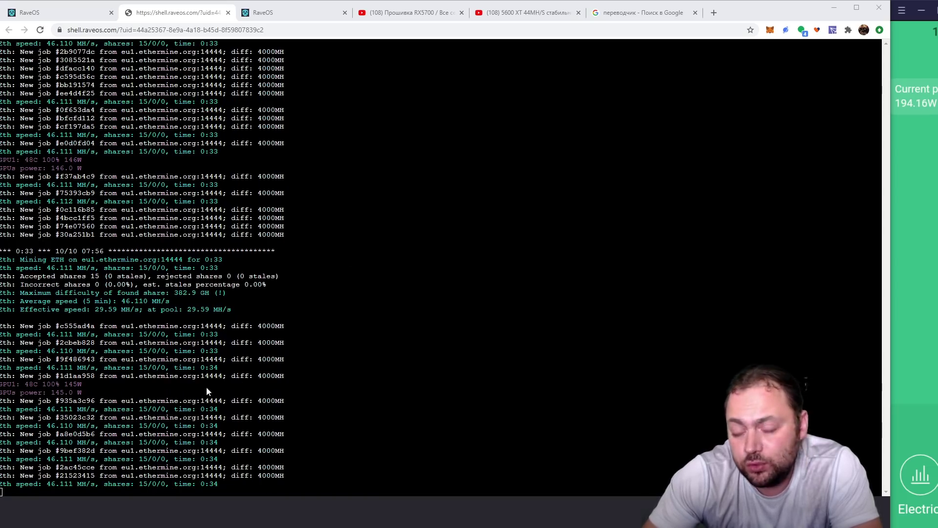
Set the MSI RX 5600 XT's core clock to 1130 MHz and memory clock to 935 MHz in the worker's tuning settings.
{"action": "left_click", "coordinate": [59, 16]}
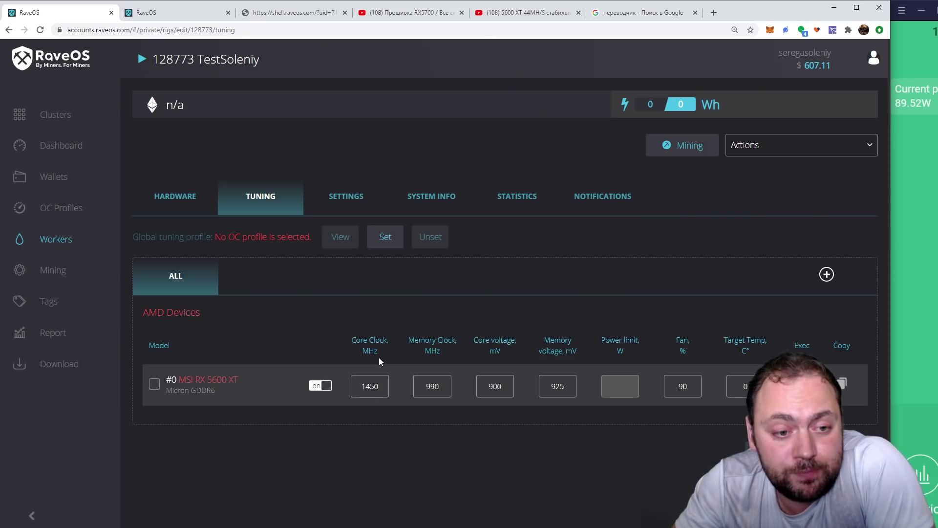
{"action": "double_click", "coordinate": [383, 390]}
{"action": "type", "text": "113"}
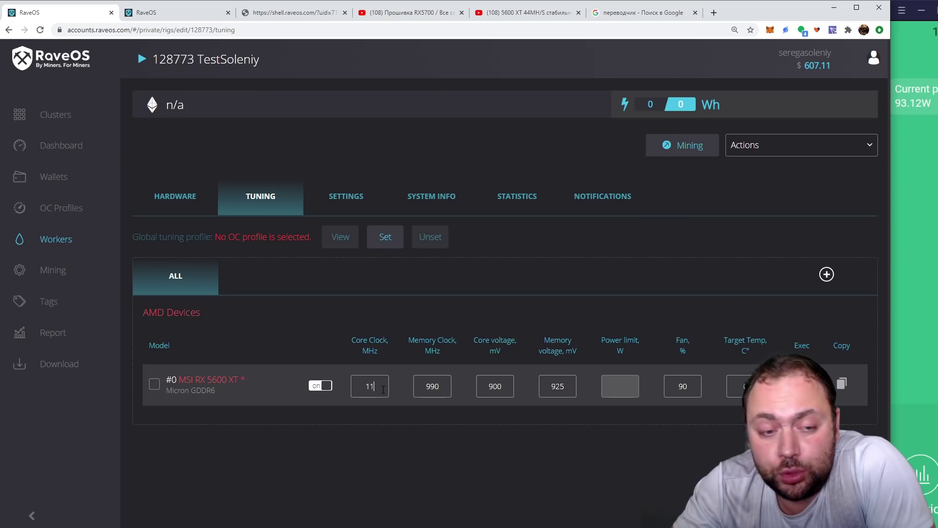
{"action": "double_click", "coordinate": [436, 390]}
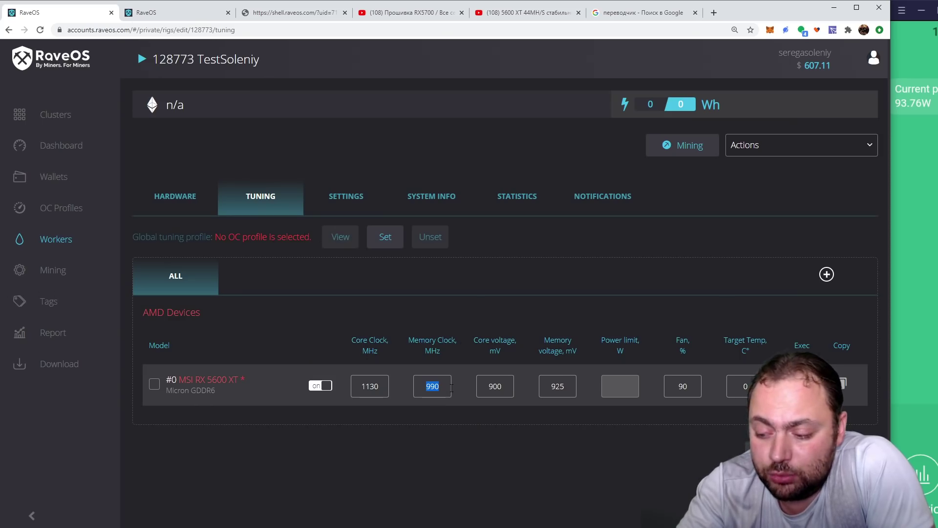
{"action": "type", "text": "93"}
{"action": "key", "text": "BackSpace"}
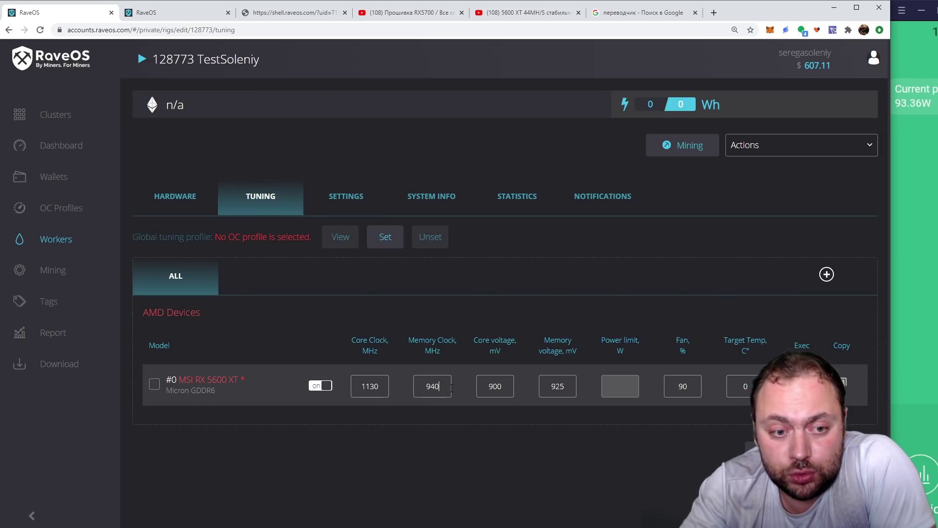
{"action": "key", "text": "BackSpace"}
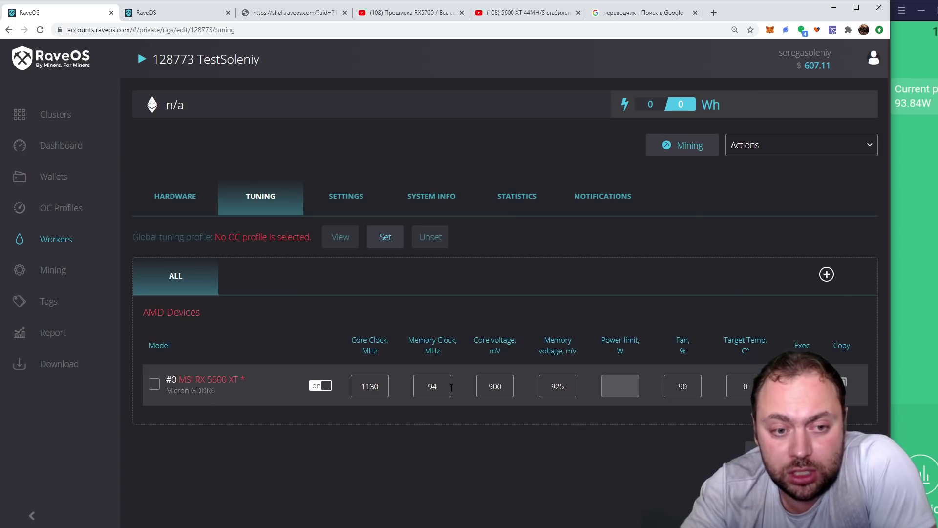
{"action": "type", "text": "35"}
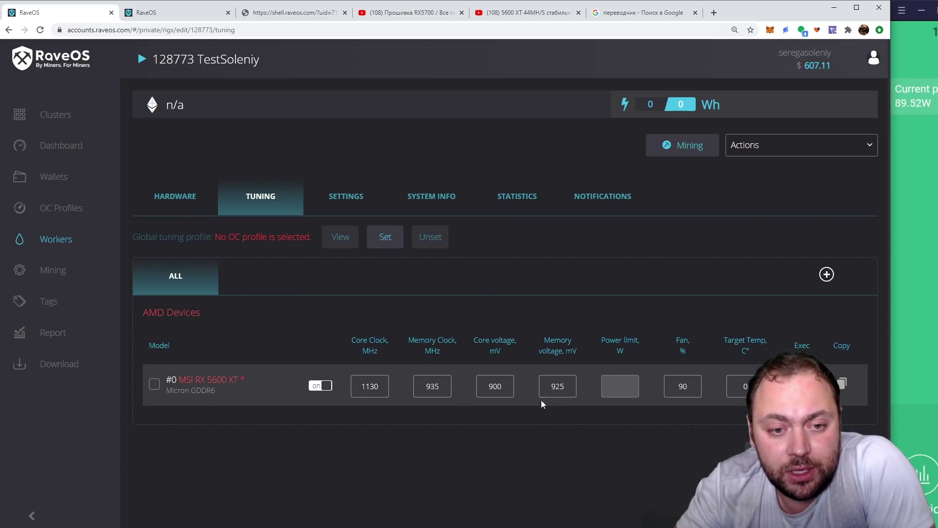
Set the MSI RX 5600 XT's core voltage to 700 mV and memory voltage to 810 mV, and apply the tuning.
{"action": "key", "text": "Tab"}
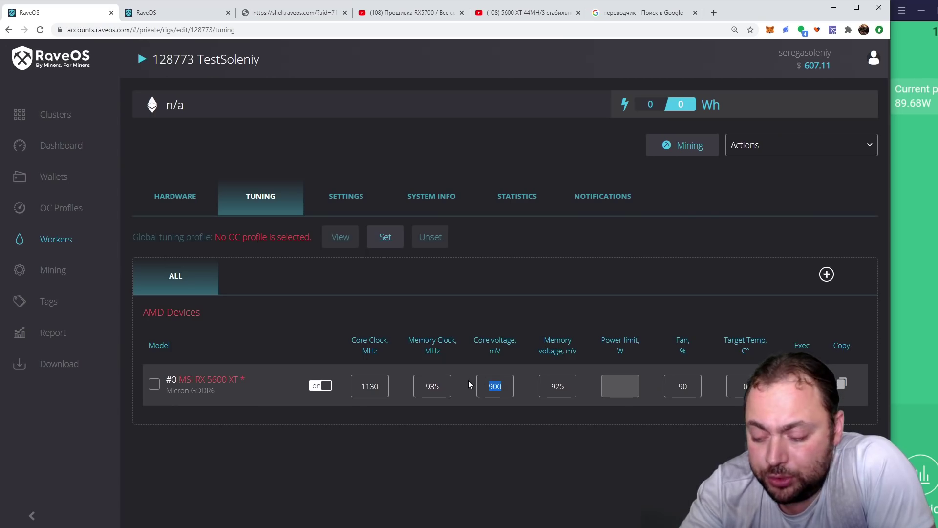
{"action": "type", "text": "700"}
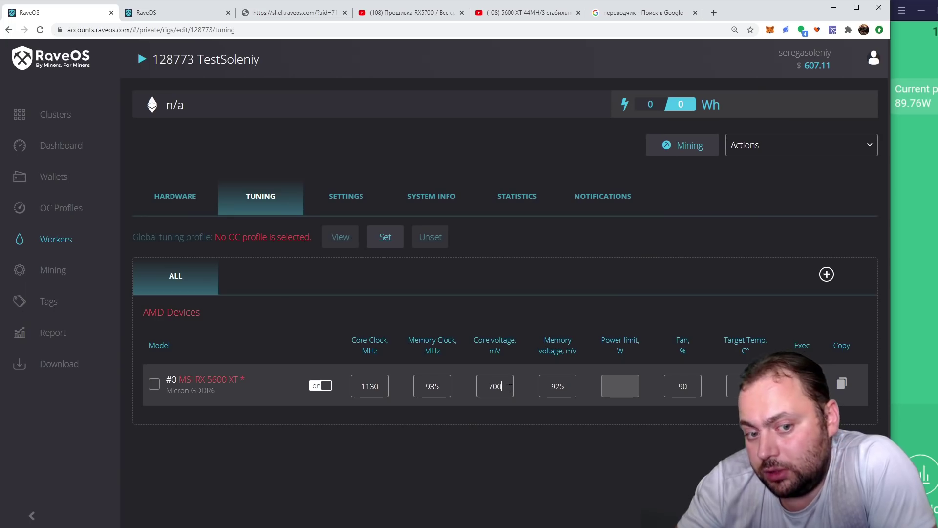
{"action": "key", "text": "Tab"}
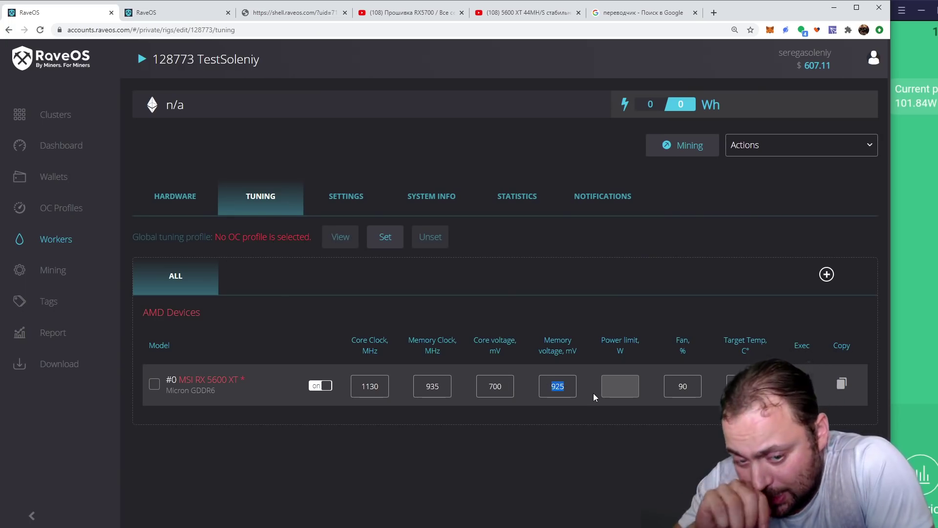
{"action": "type", "text": "8"}
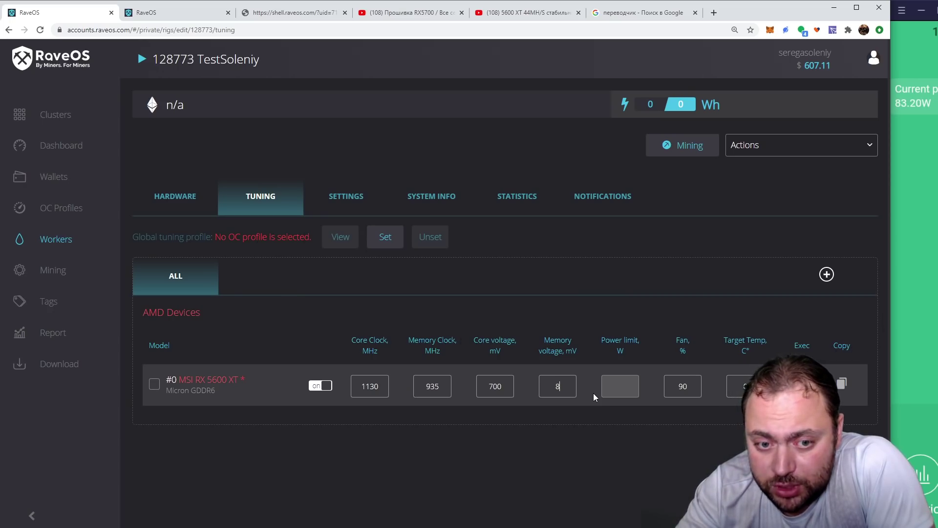
{"action": "type", "text": "10"}
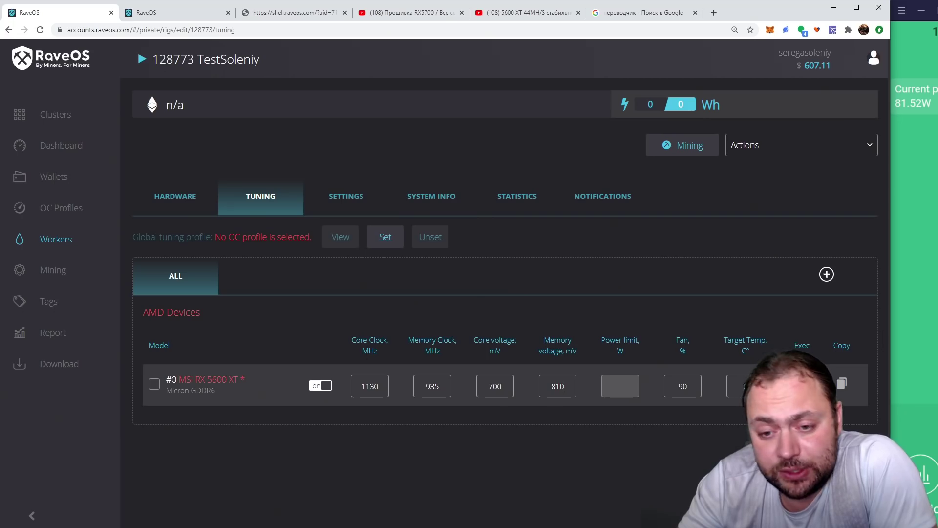
{"action": "left_click", "coordinate": [802, 385]}
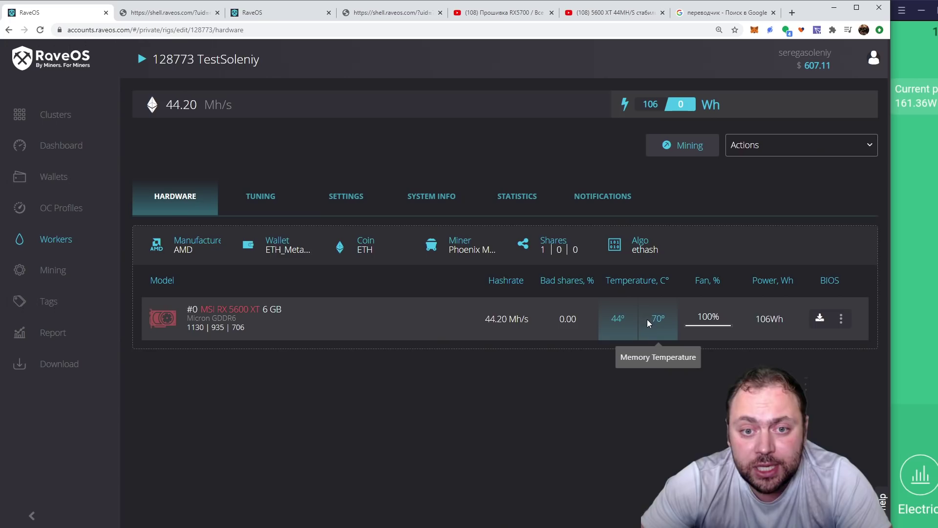
Examine the card's memory temperature and the worker's total hashrate in the hardware overview, and open the tuning settings.
{"action": "left_click_drag", "start_coordinate": [652, 316], "coordinate": [660, 316]}
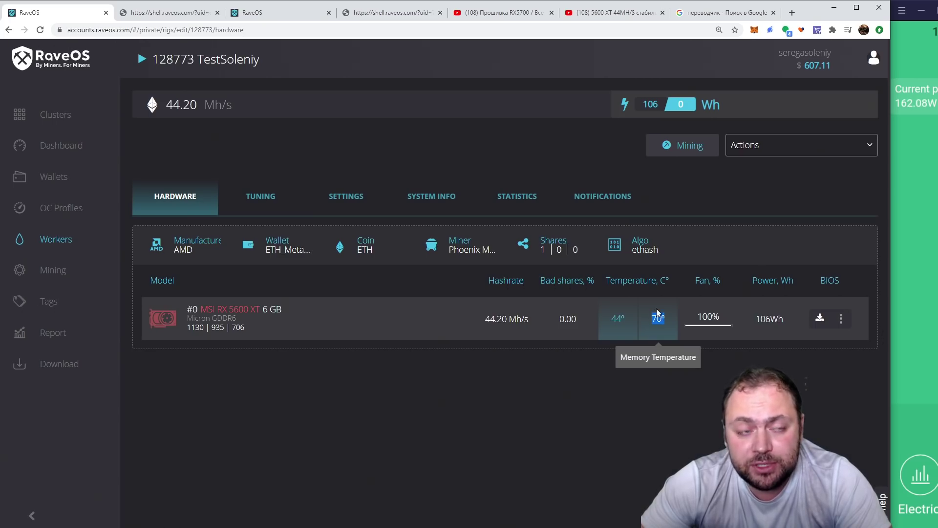
{"action": "left_click_drag", "start_coordinate": [182, 104], "coordinate": [166, 104]}
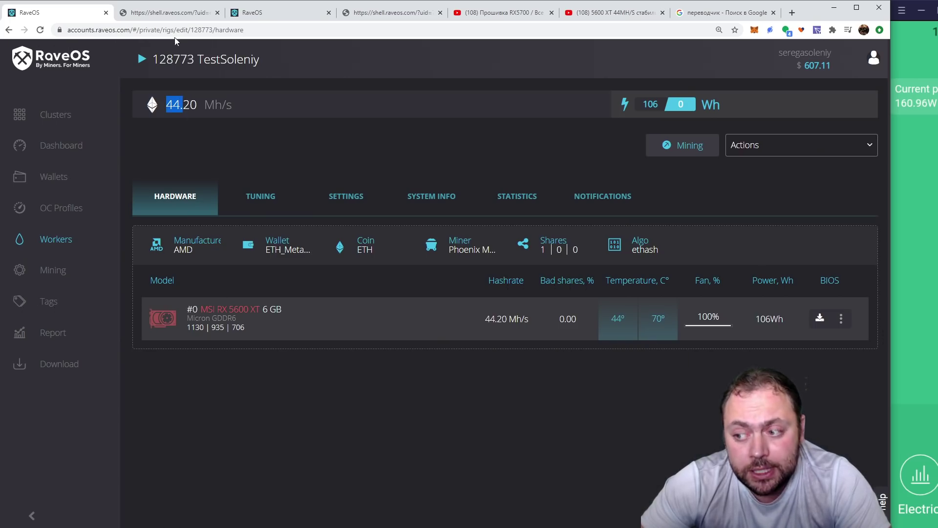
{"action": "left_click", "coordinate": [266, 201]}
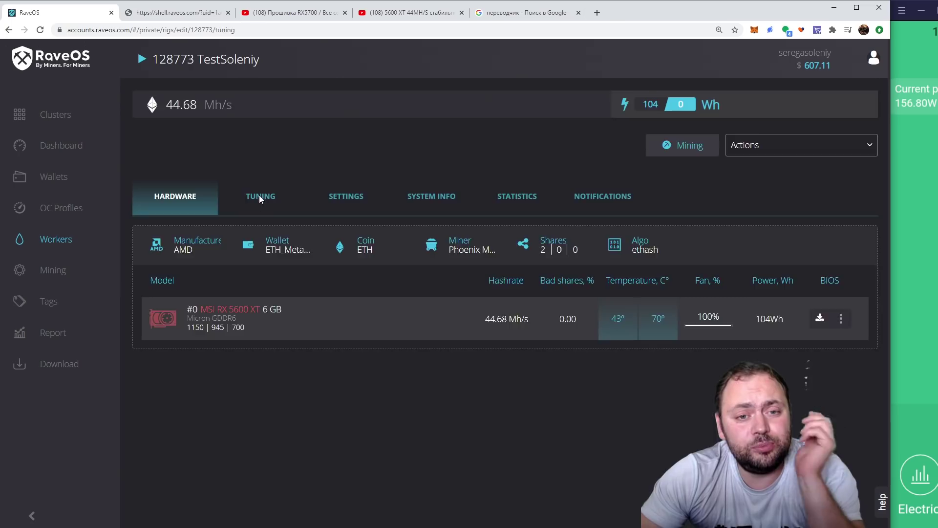
Review the card's core clock, memory clock, core voltage and memory voltage in the tuning settings.
{"action": "left_click", "coordinate": [259, 196]}
{"action": "left_click", "coordinate": [447, 390]}
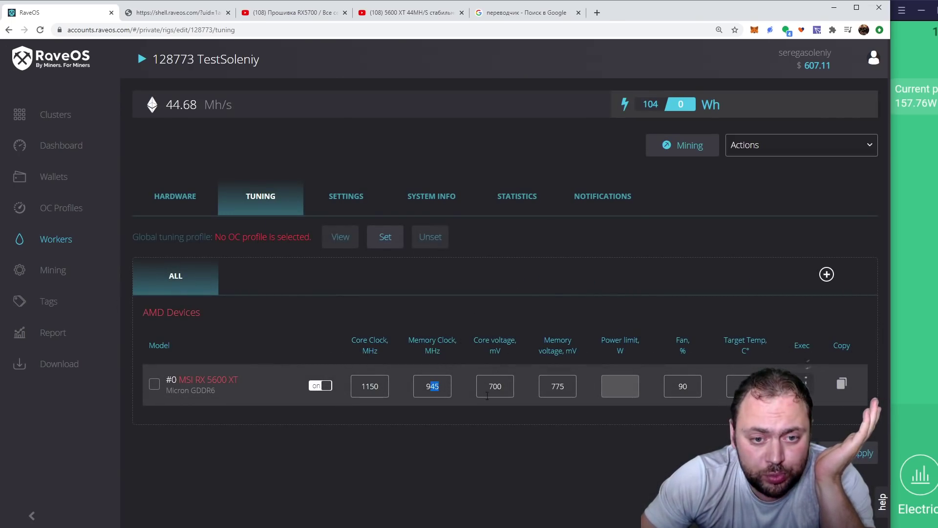
{"action": "left_click_drag", "start_coordinate": [569, 388], "coordinate": [557, 382]}
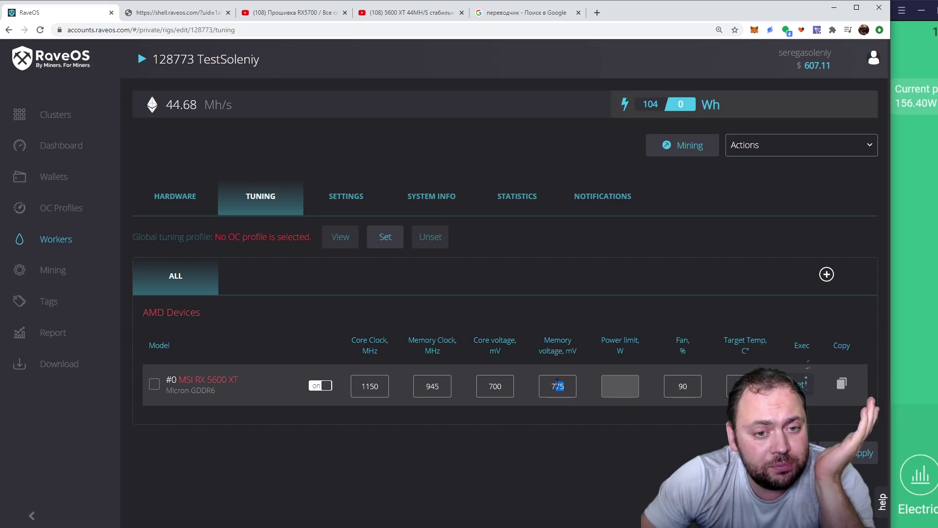
{"action": "left_click", "coordinate": [502, 386]}
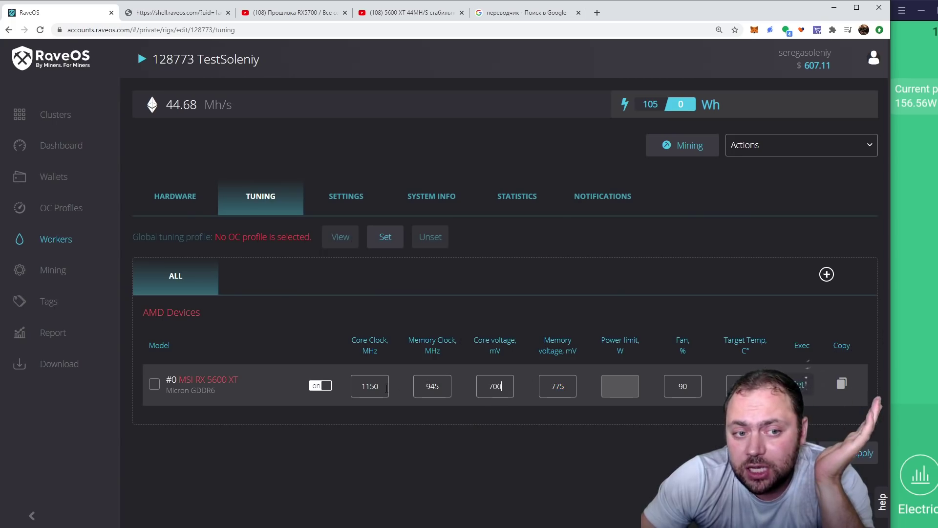
{"action": "left_click_drag", "start_coordinate": [386, 388], "coordinate": [365, 384]}
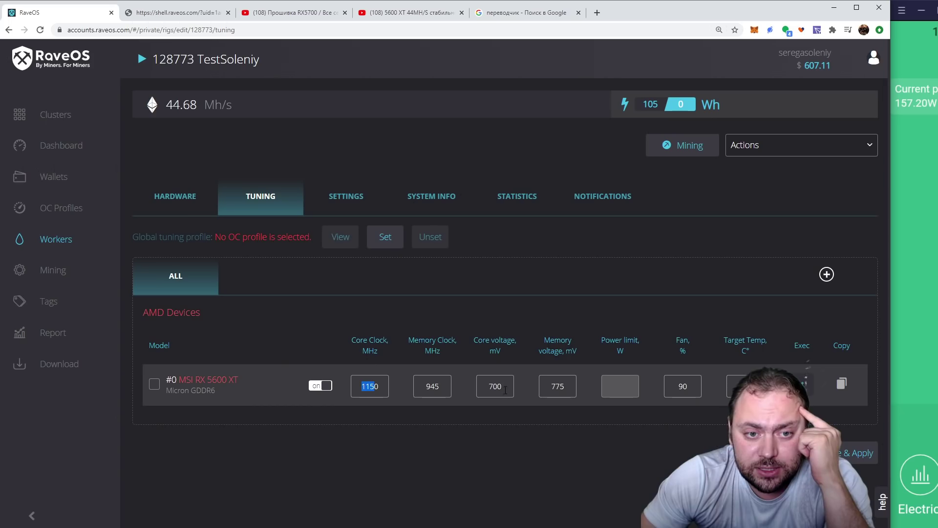
{"action": "left_click_drag", "start_coordinate": [505, 390], "coordinate": [467, 390]}
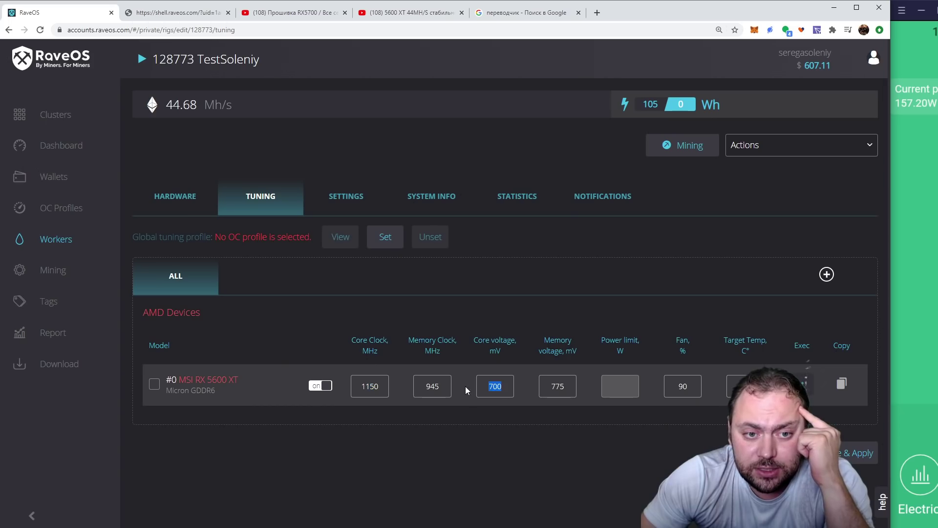
Check the miner console's hashrate and power, and switch to the calculator to review the power-to-hashrate division.
{"action": "left_click", "coordinate": [174, 14]}
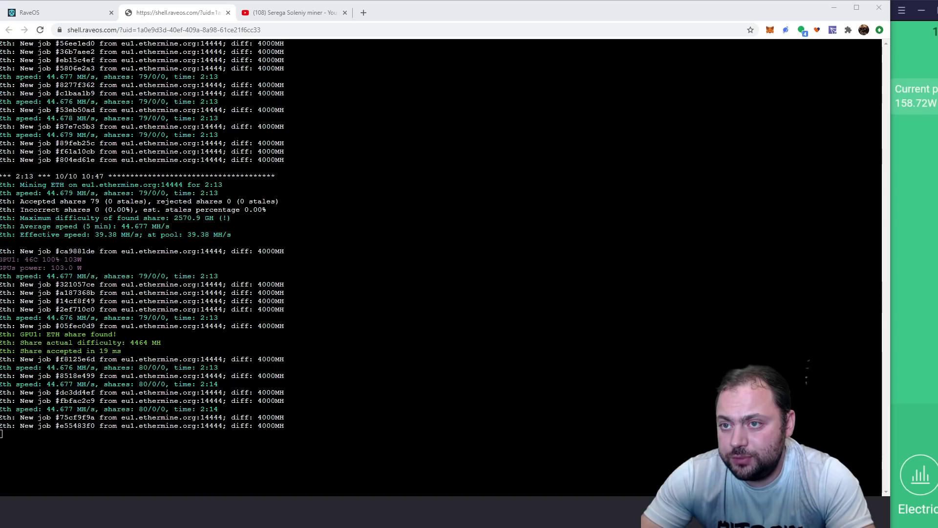
{"action": "key", "text": "alt+Tab"}
{"action": "left_click_drag", "start_coordinate": [613, 97], "coordinate": [503, 102]}
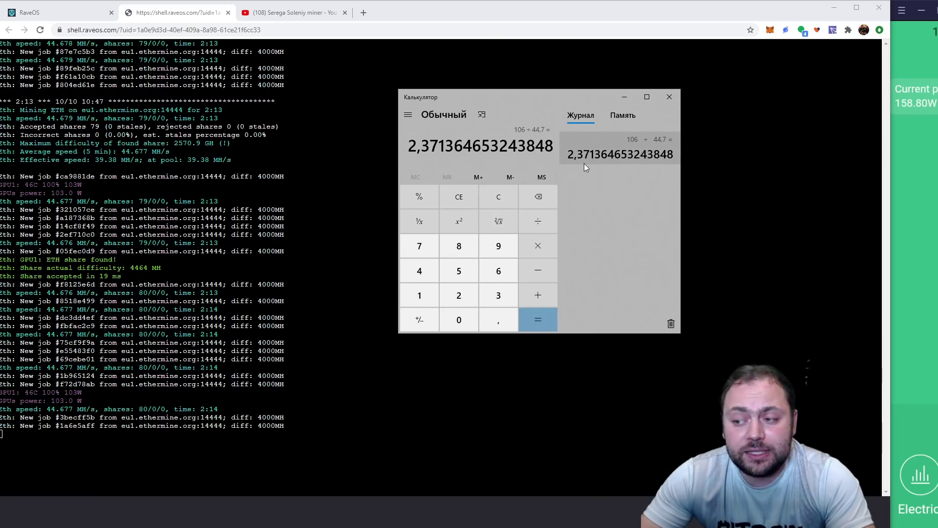
{"action": "left_click", "coordinate": [617, 97]}
Return to the TestSoleniy worker's tuning settings and review the MSI RX 5600 XT's core clock, core voltage and memory voltage.
{"action": "left_click", "coordinate": [72, 16]}
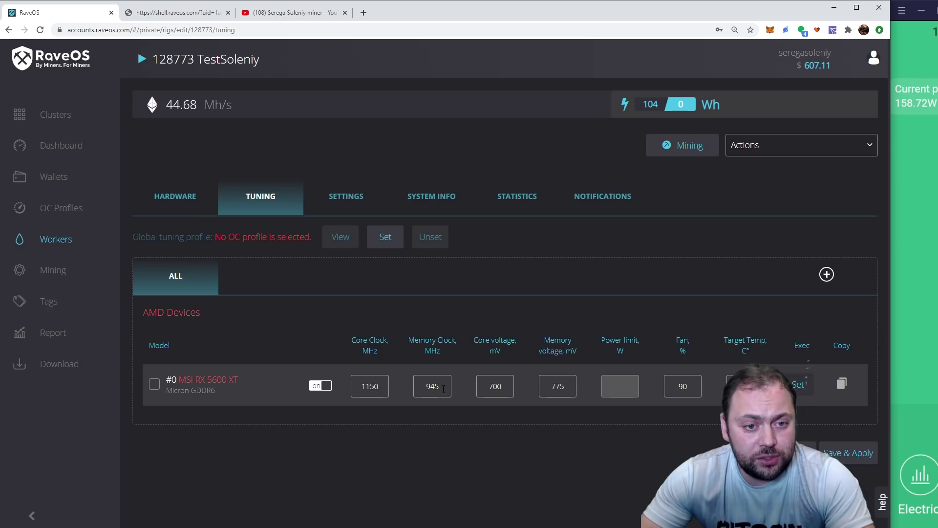
{"action": "left_click_drag", "start_coordinate": [379, 386], "coordinate": [369, 386]}
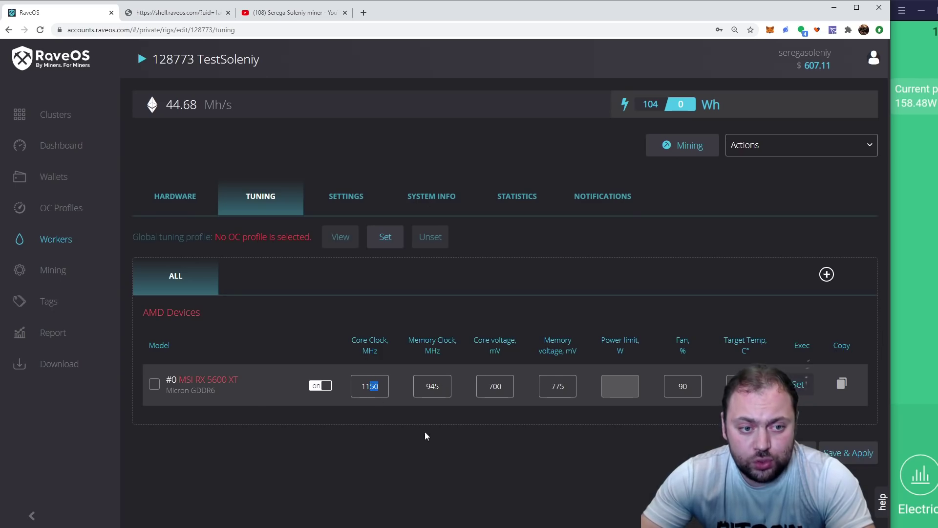
{"action": "left_click_drag", "start_coordinate": [503, 386], "coordinate": [480, 386]}
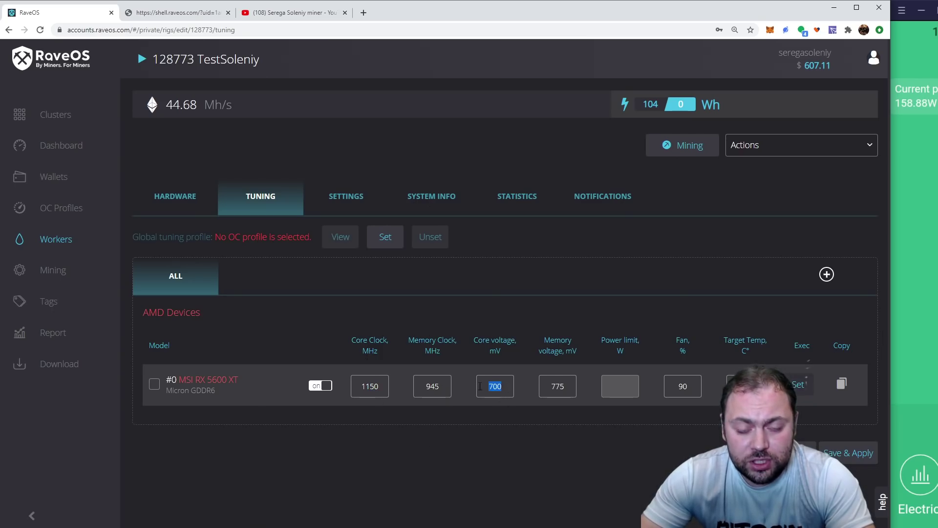
{"action": "left_click_drag", "start_coordinate": [565, 386], "coordinate": [558, 386]}
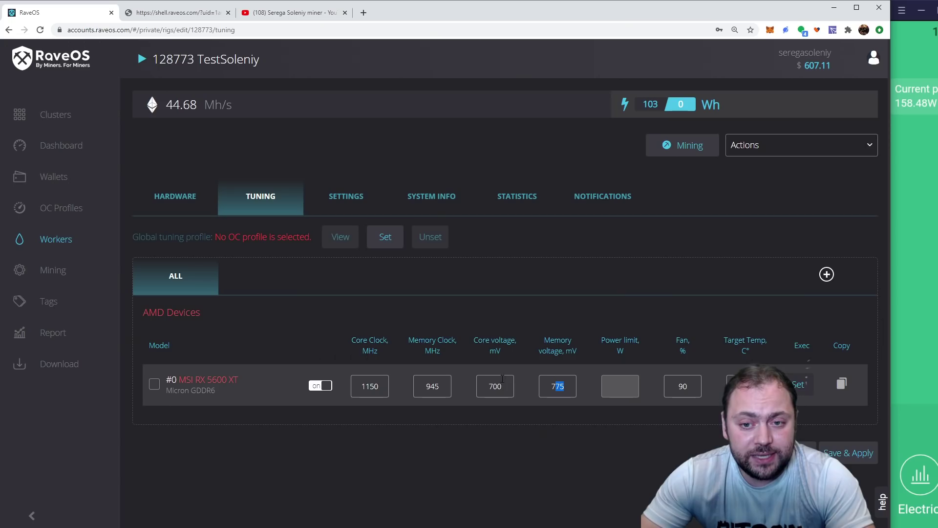
Inspect the custom overclocking command of Gigabyte RX 5600 XT #0 on worker Rig21rx5600, and close it without applying changes.
{"action": "left_click", "coordinate": [801, 387]}
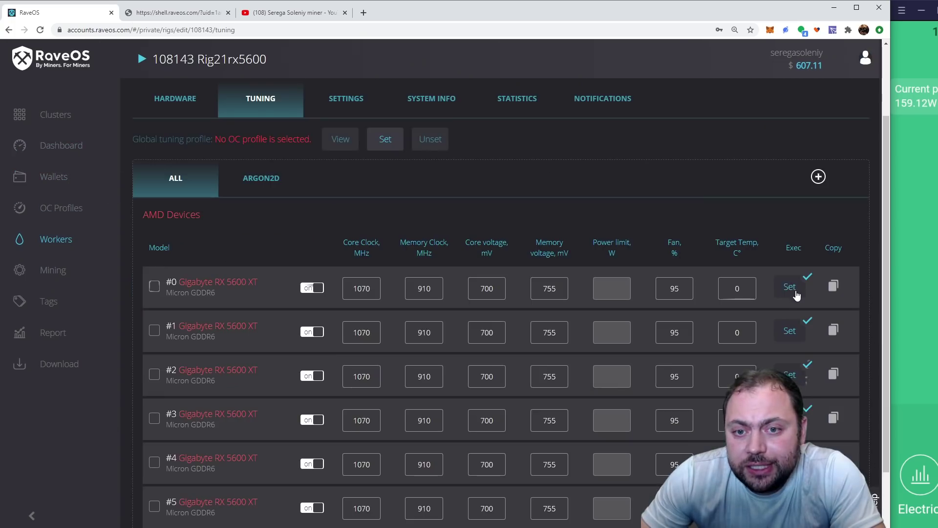
{"action": "left_click", "coordinate": [795, 292]}
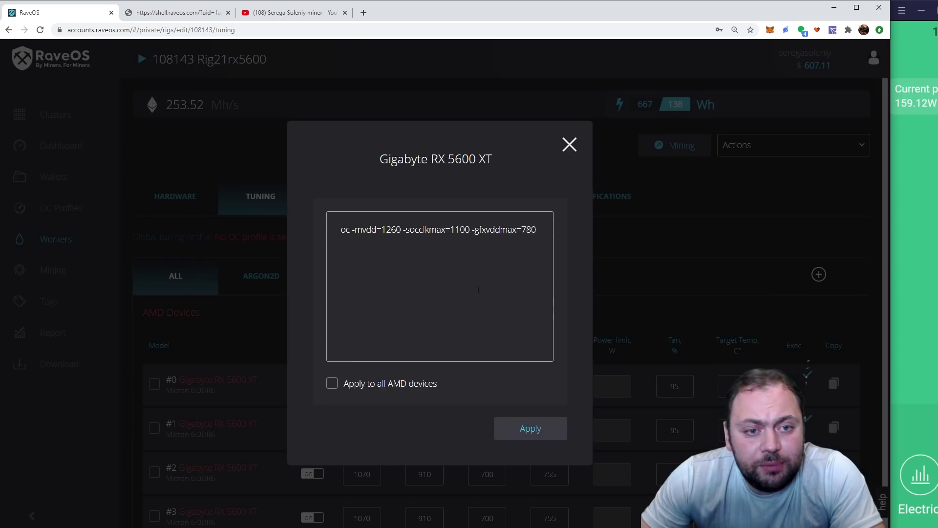
{"action": "left_click_drag", "start_coordinate": [341, 230], "coordinate": [404, 230]}
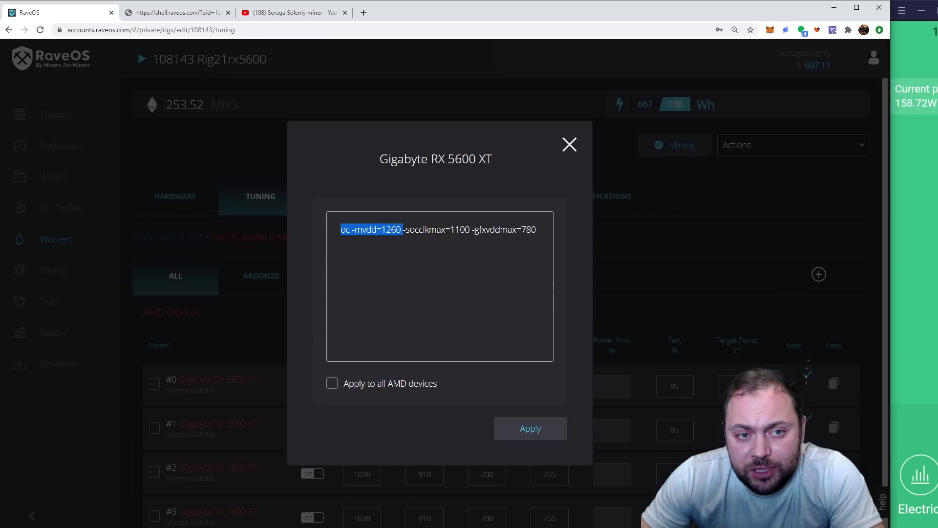
{"action": "left_click", "coordinate": [436, 230]}
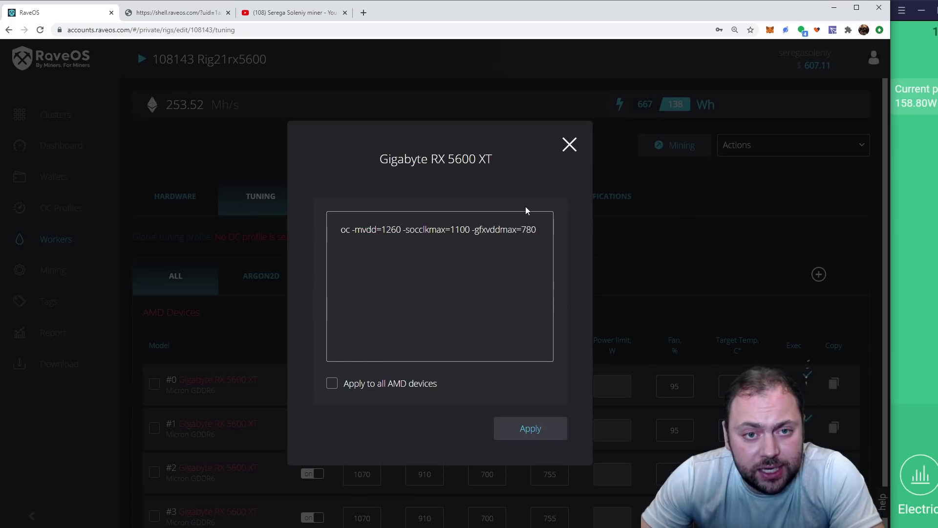
{"action": "left_click", "coordinate": [569, 145]}
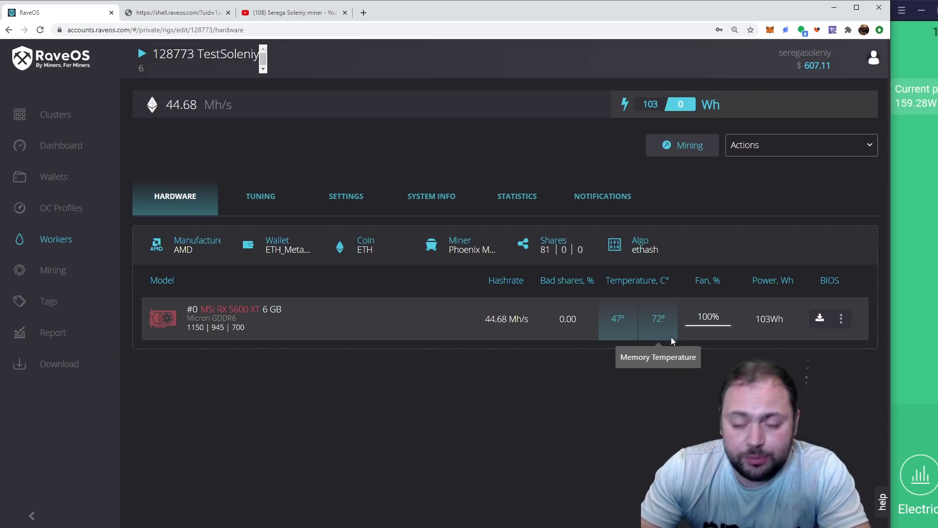
Switch to the open YouTube channel page and browse its lists of all and popular videos.
{"action": "left_click", "coordinate": [290, 13]}
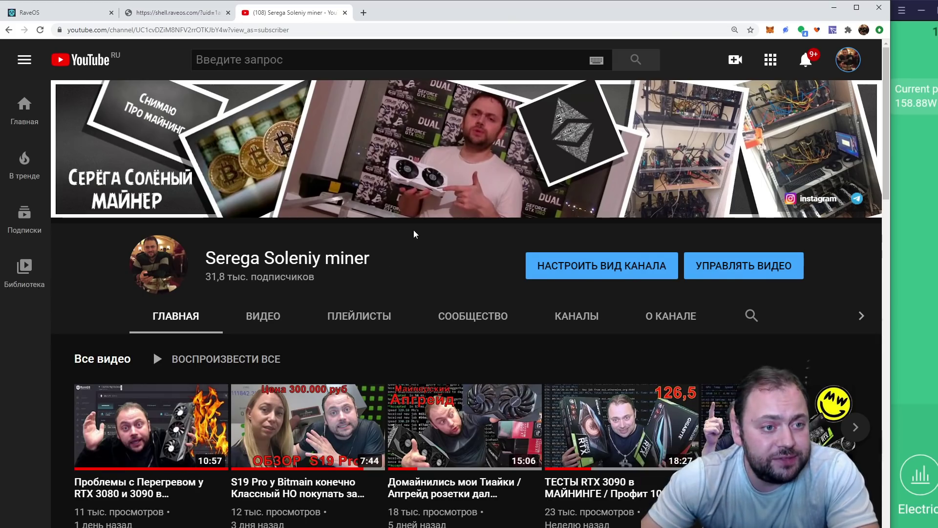
{"action": "scroll", "coordinate": [413, 231], "scroll_direction": "down", "scroll_amount": 4}
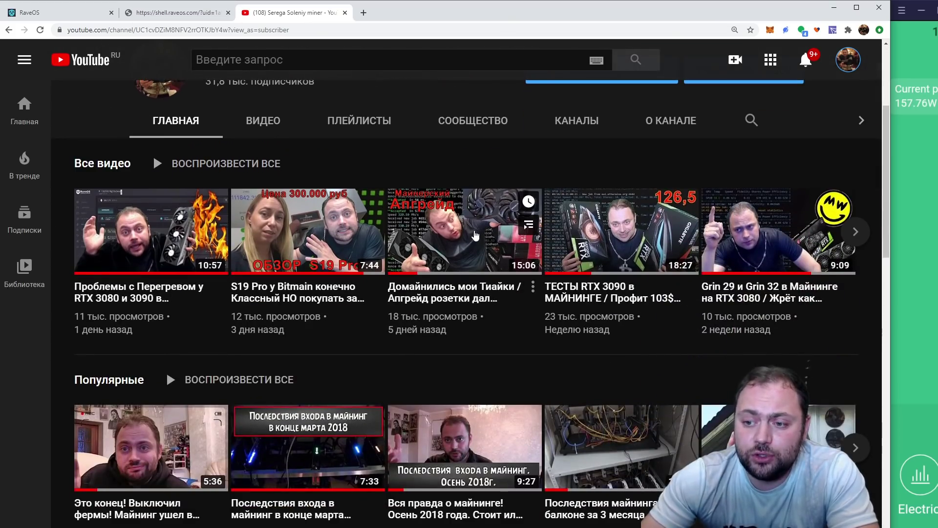